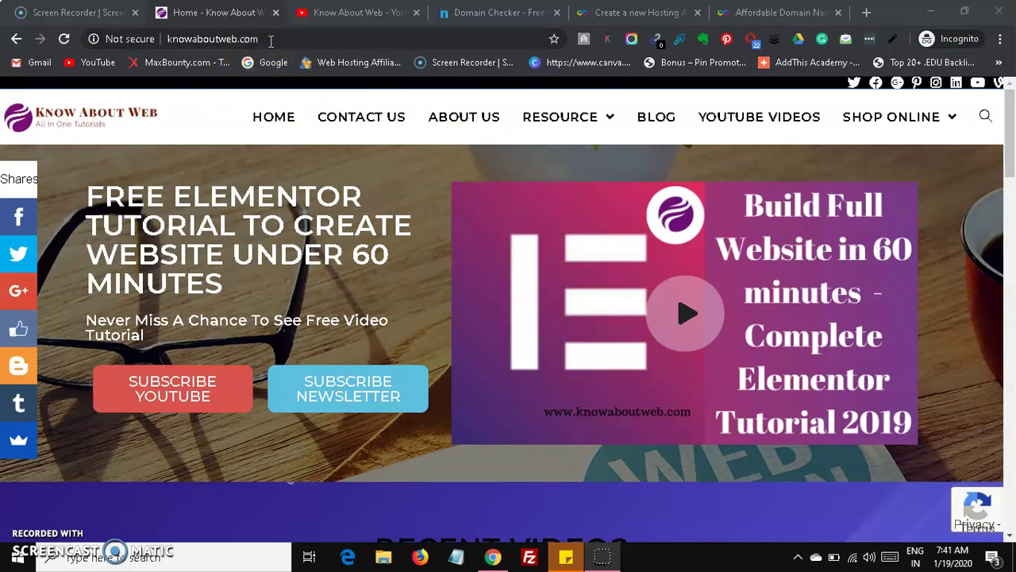
Look through all created playlists on the Know About Web YouTube channel.
left_click(346, 12)
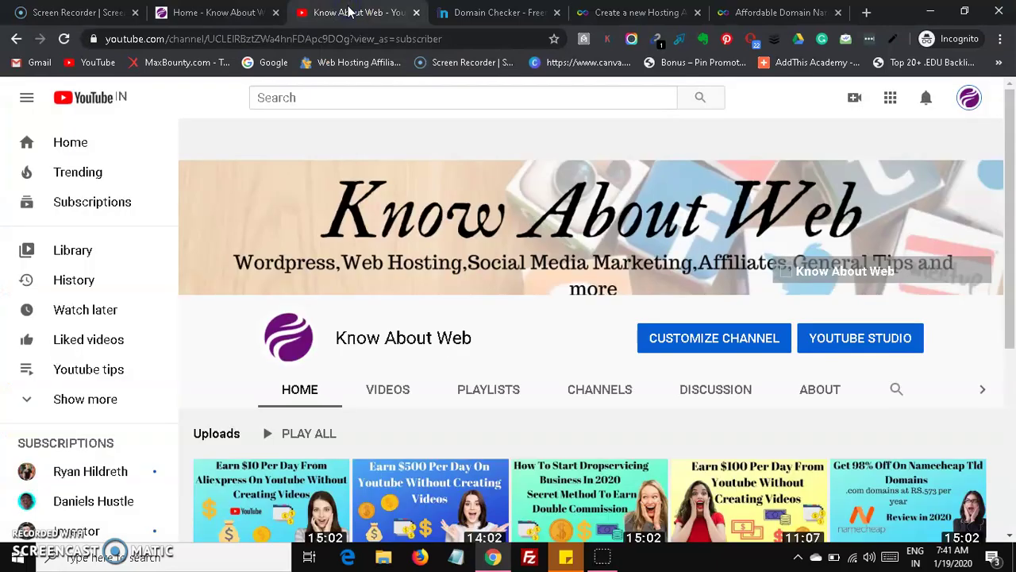
left_click(495, 352)
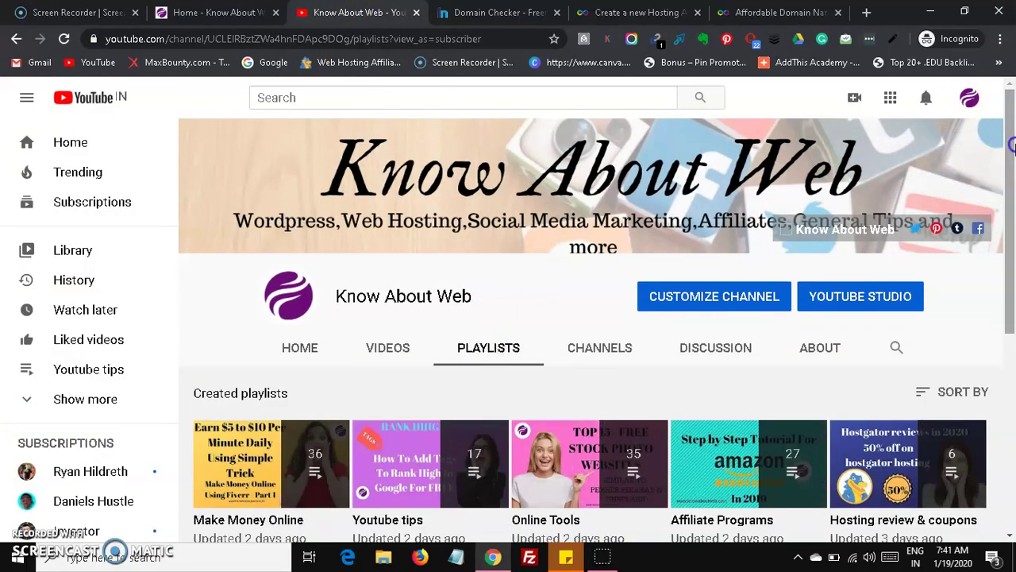
scroll(1012, 145, "down", 2)
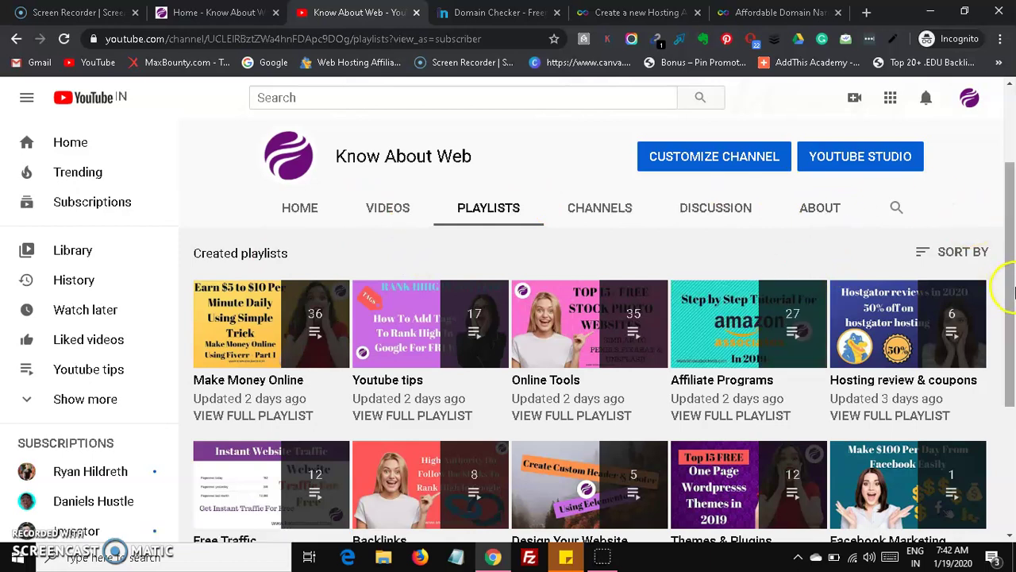
left_click_drag(1011, 288, 1012, 335)
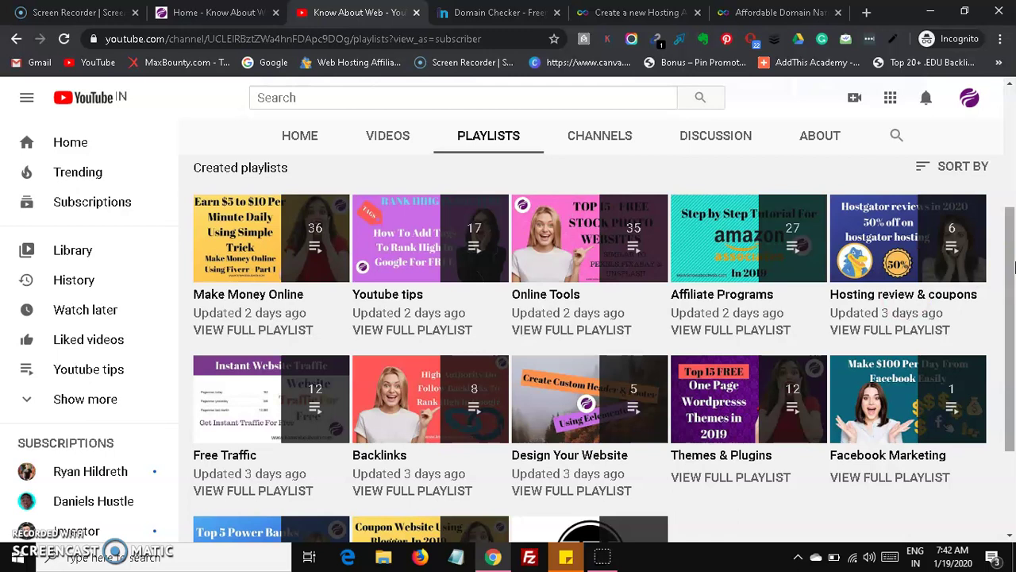
left_click_drag(1013, 268, 1013, 320)
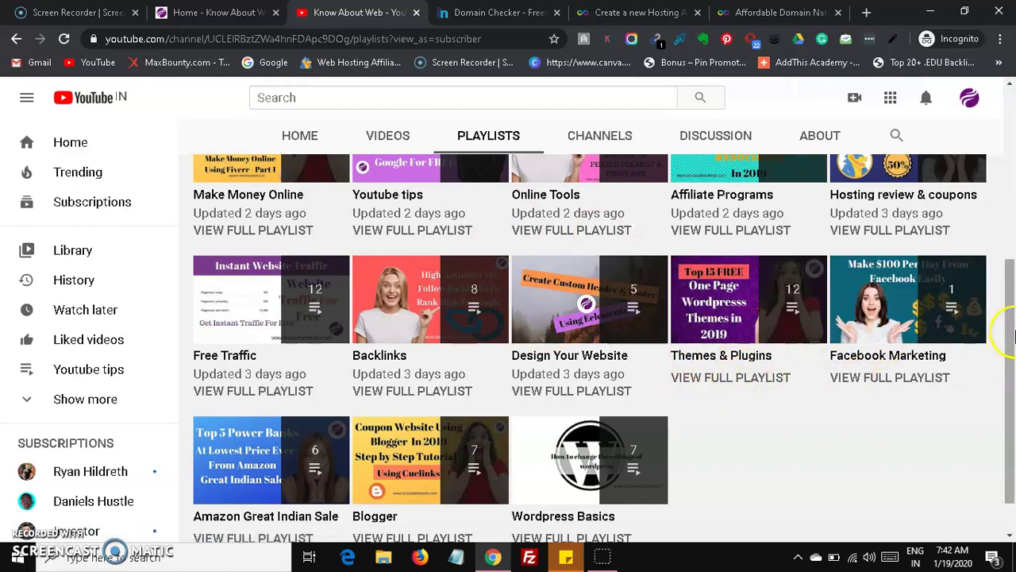
left_click_drag(1007, 356, 1008, 385)
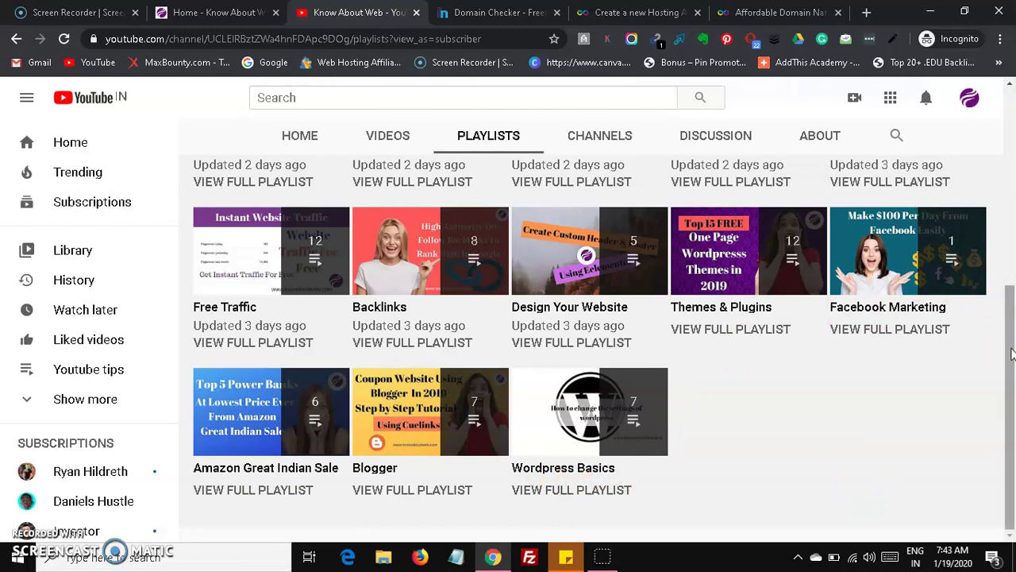
left_click_drag(1013, 353, 1012, 141)
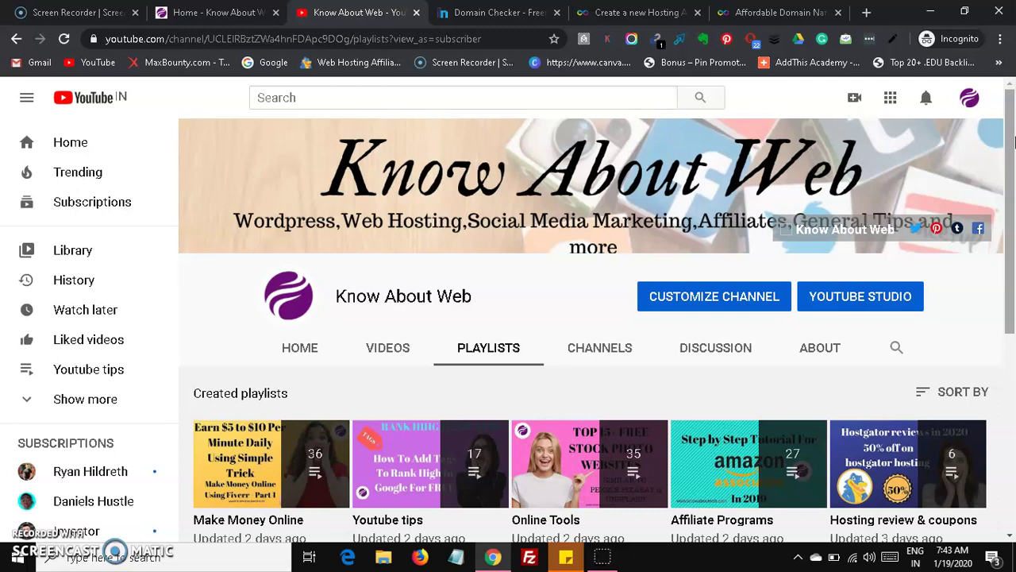
Switch to the already open Freenom domain checker page.
left_click(501, 15)
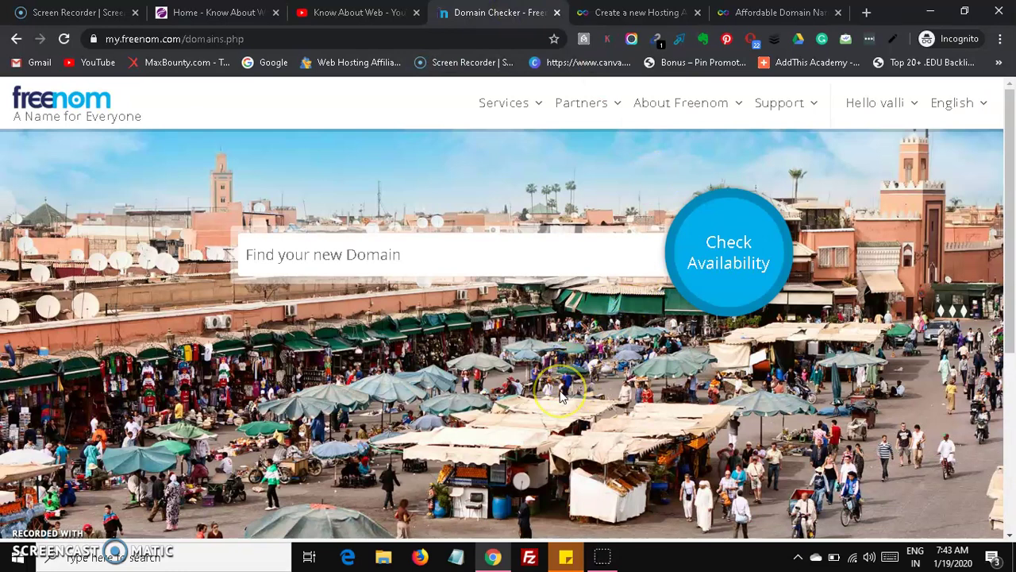
left_click(1000, 41)
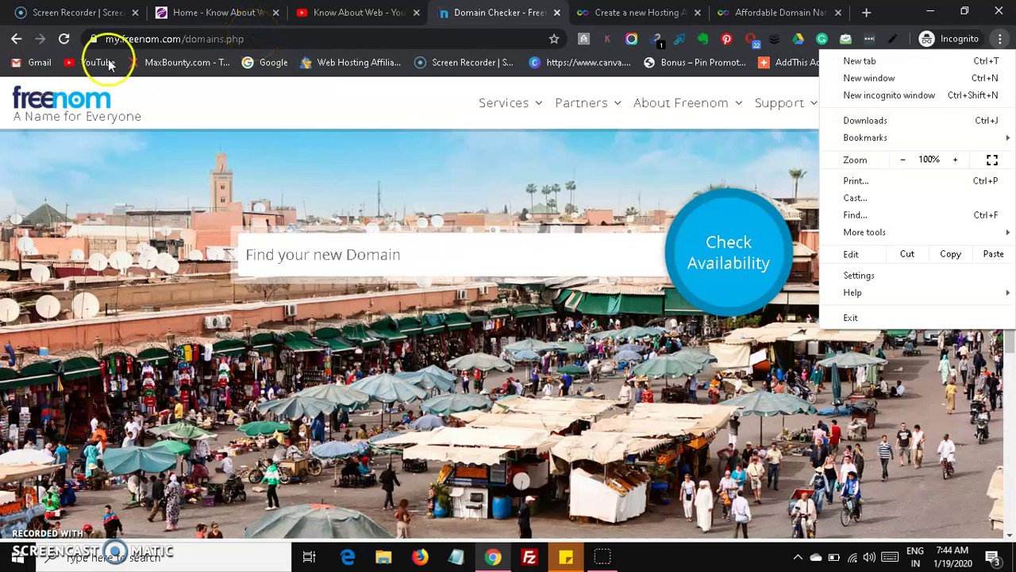
left_click(677, 170)
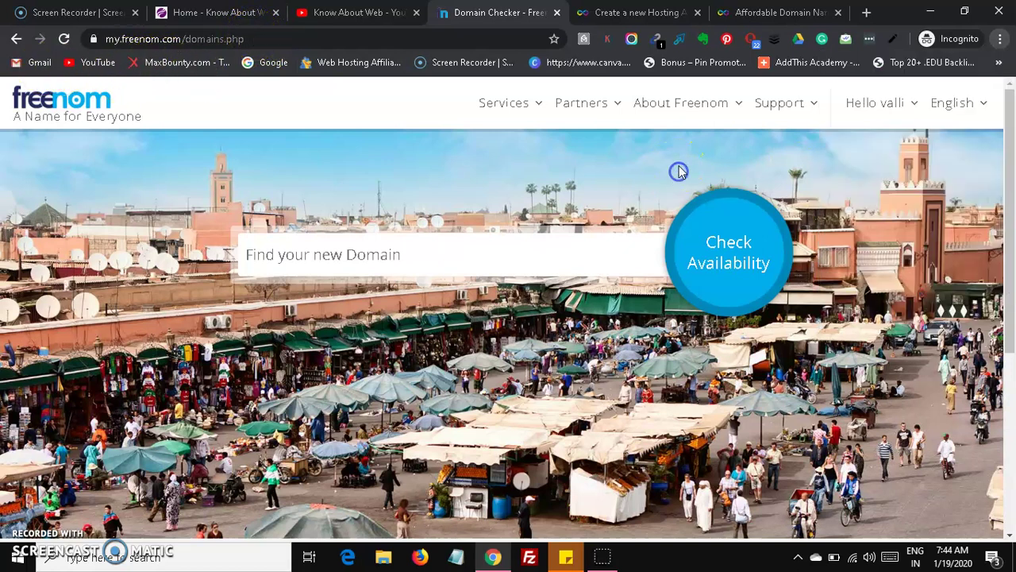
Search Google for freenom in a new tab, view the Freenom home page, and close that tab.
left_click(865, 13)
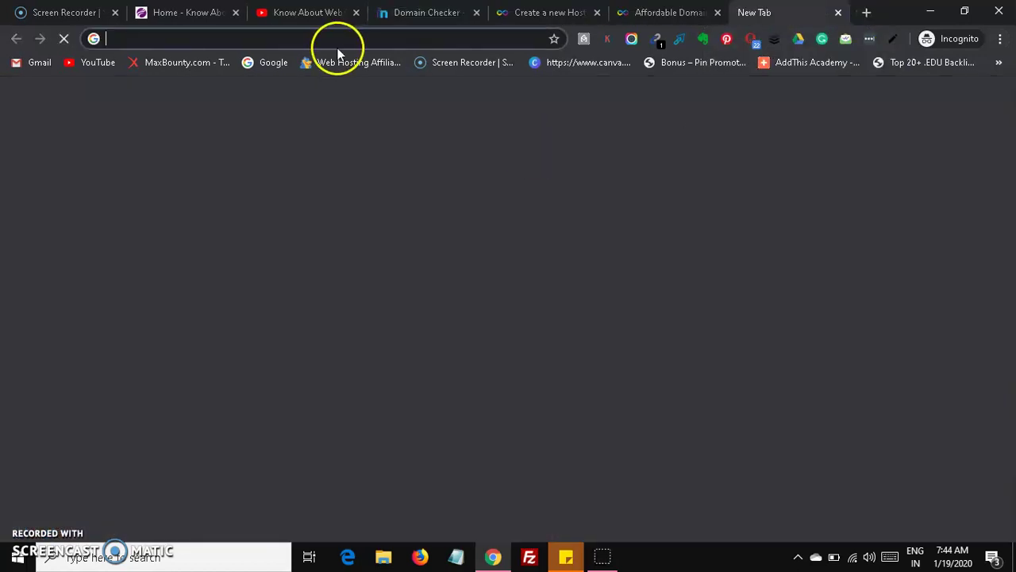
left_click(256, 68)
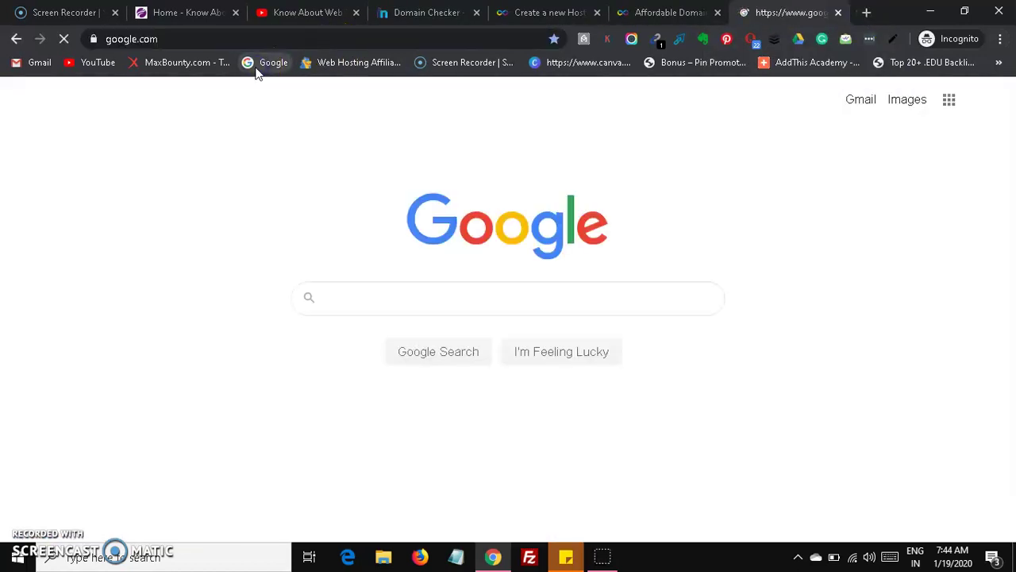
left_click(416, 298)
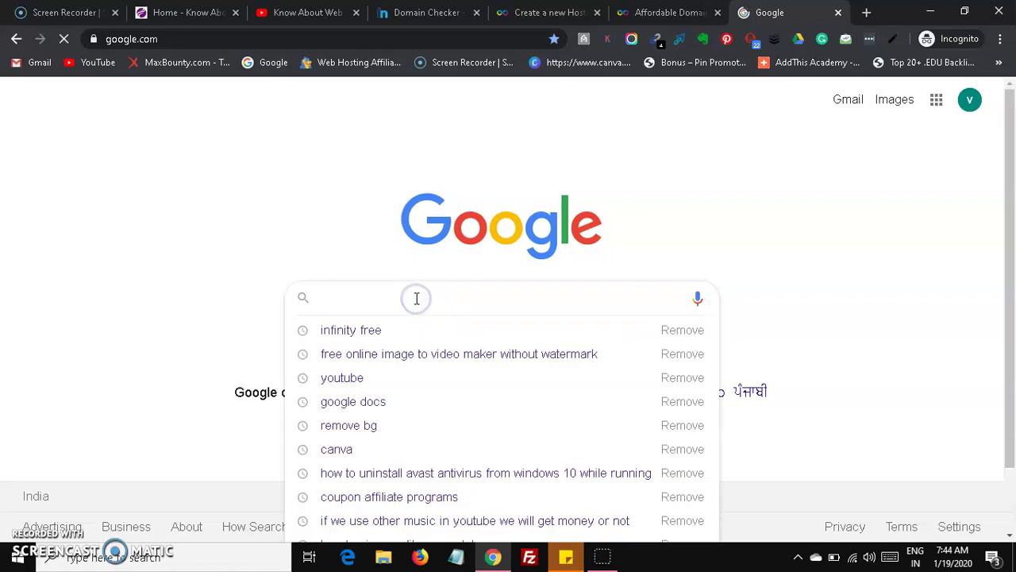
type("freenom")
key("Return")
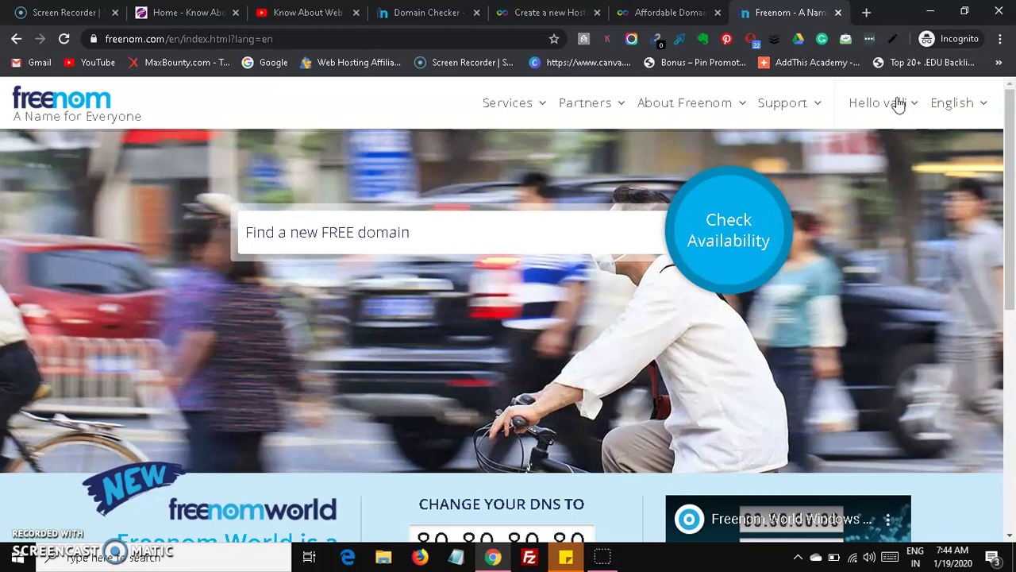
left_click(840, 12)
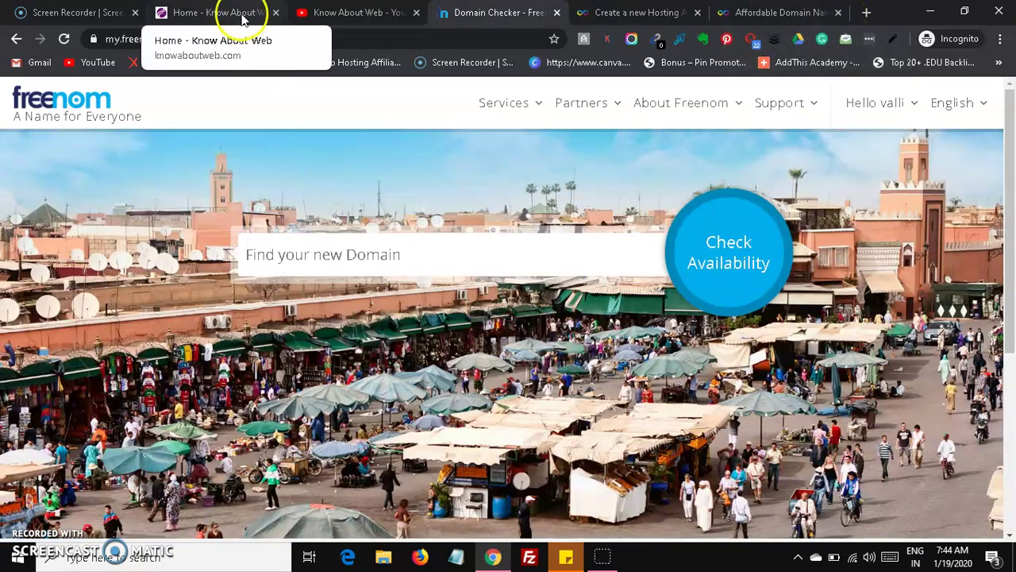
Check the availability of the domain name ceramish on Freenom.
left_click(515, 108)
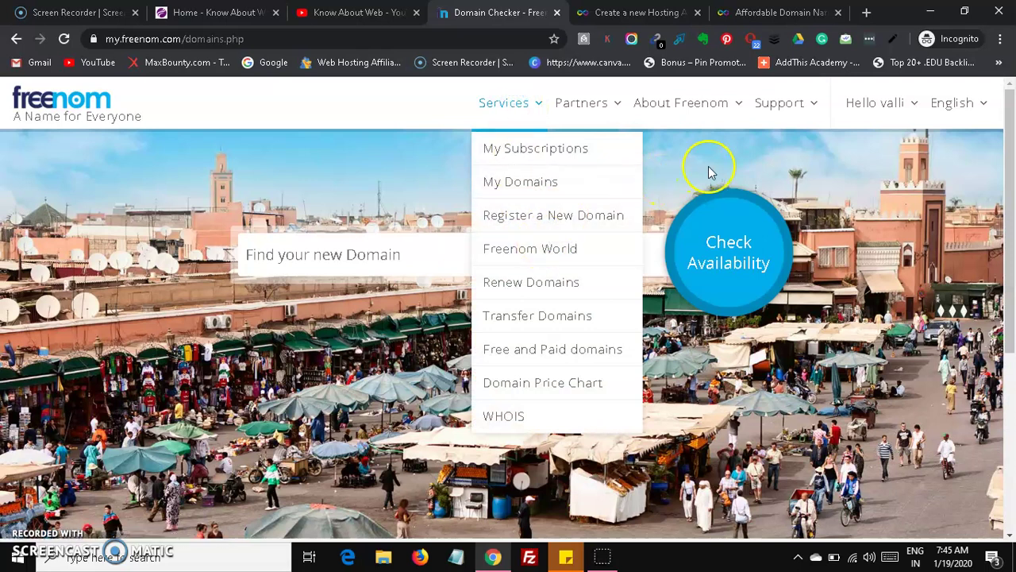
left_click(428, 253)
type("cerams")
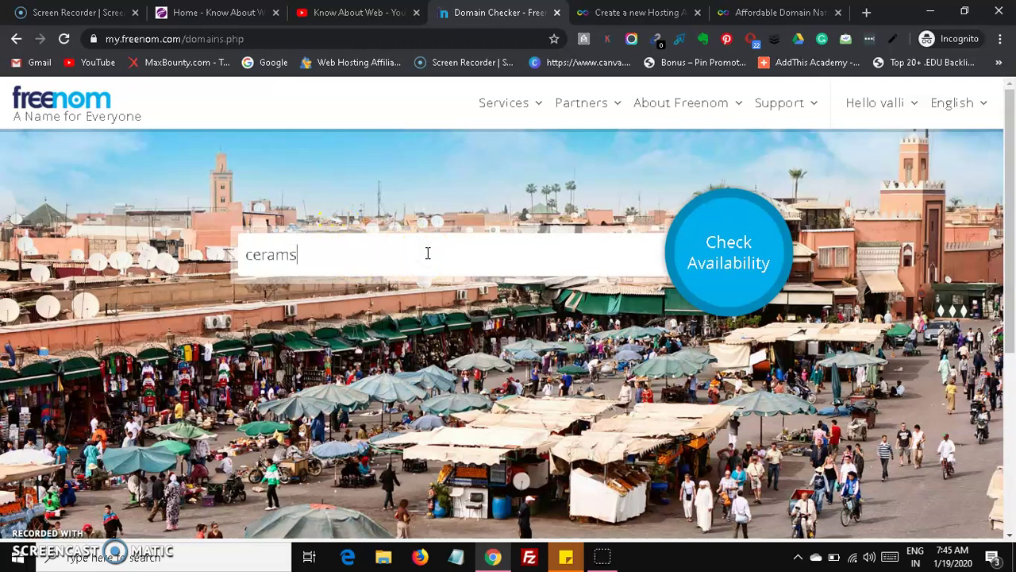
key("BackSpace")
type("ish")
left_click(729, 264)
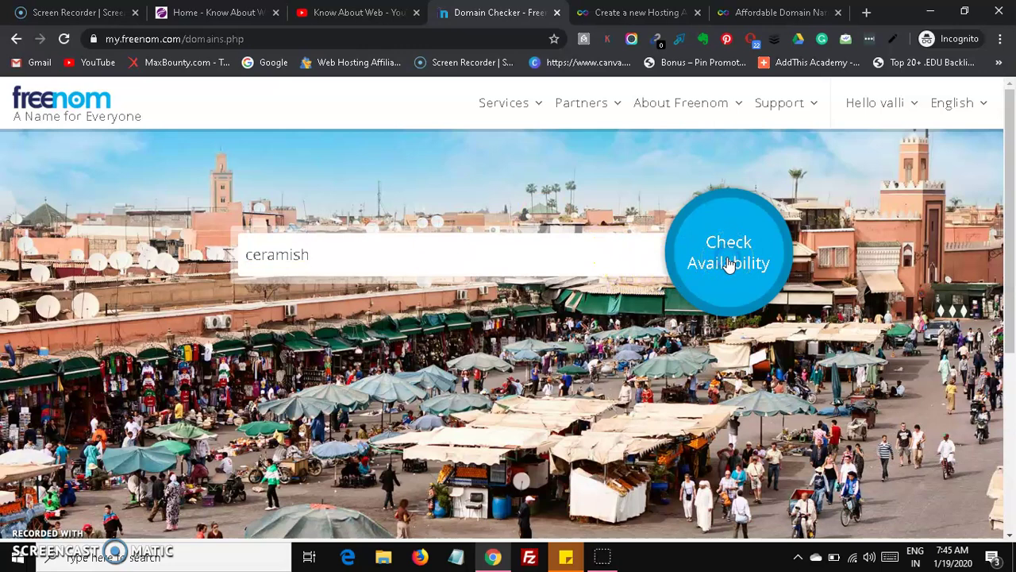
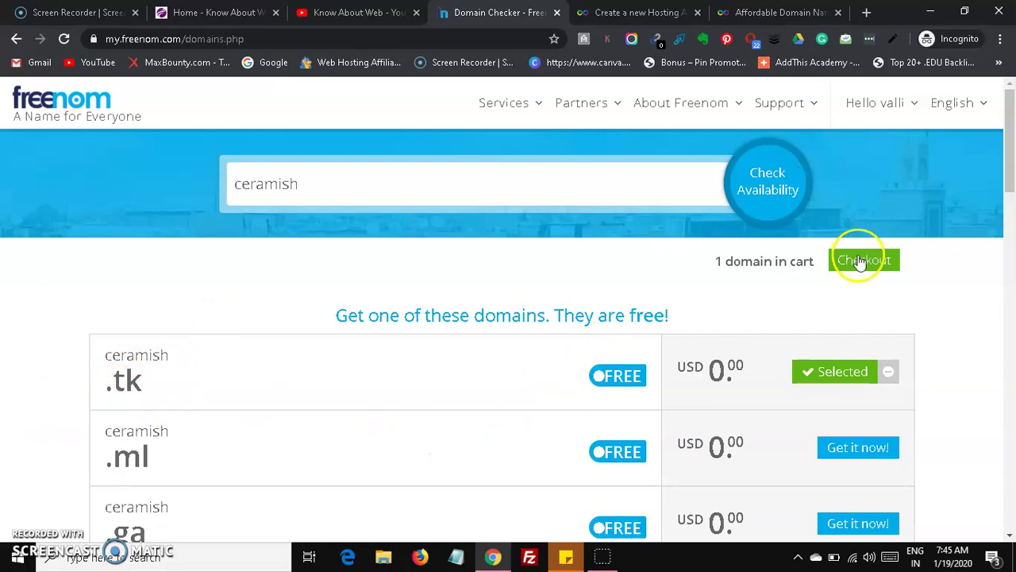
Check out with the free ceramish.tk domain in the cart and set its period to 6 Months @ FREE.
left_click(859, 262)
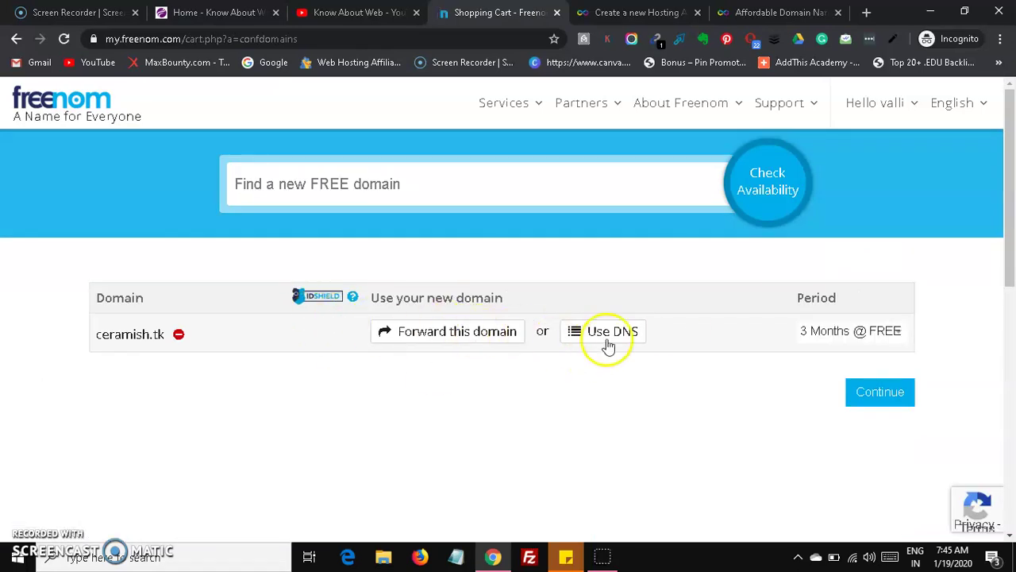
left_click(859, 331)
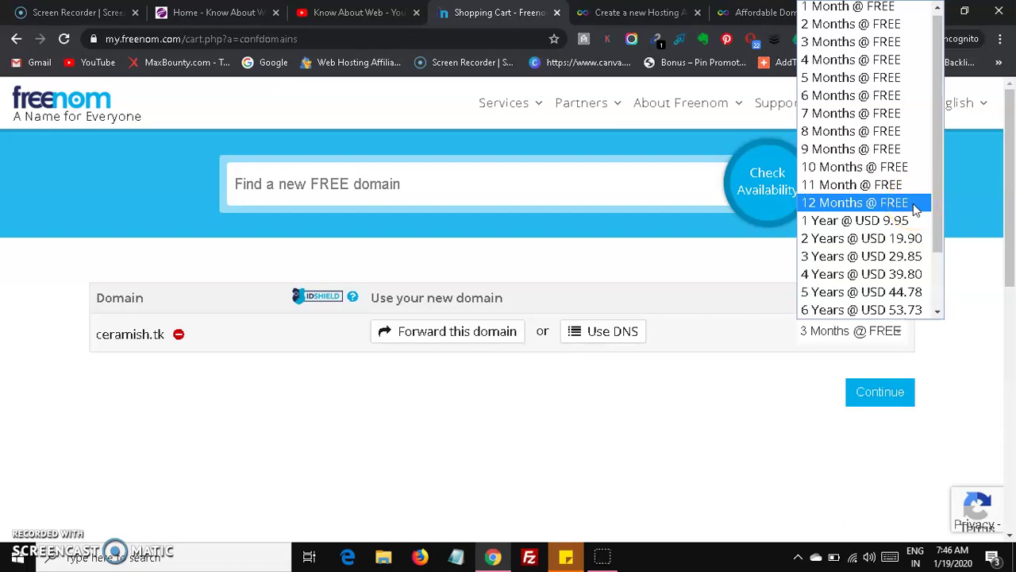
left_click(902, 96)
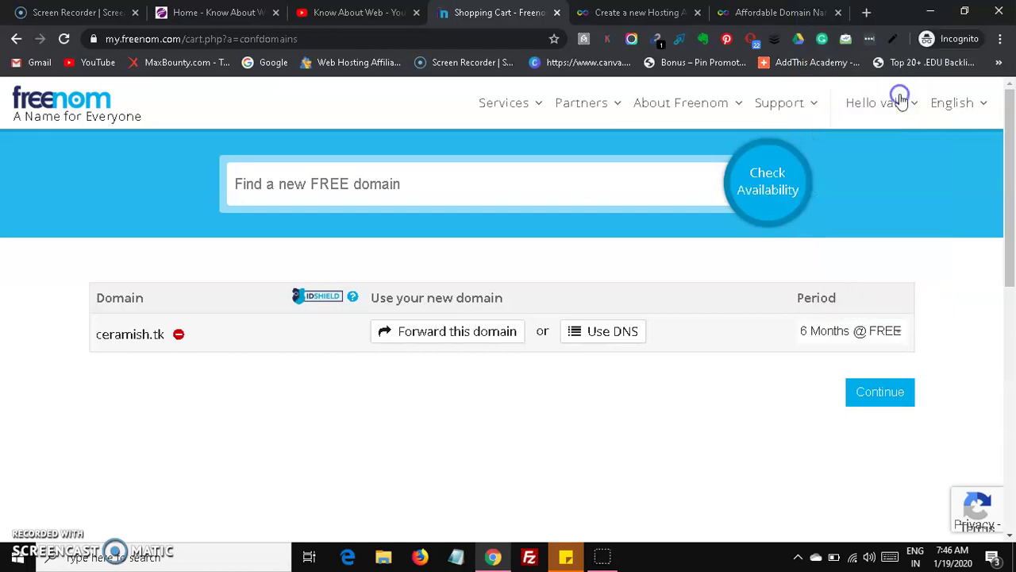
Continue to the order review, agree to the Terms & Conditions, and complete the ceramish.tk order.
left_click(871, 390)
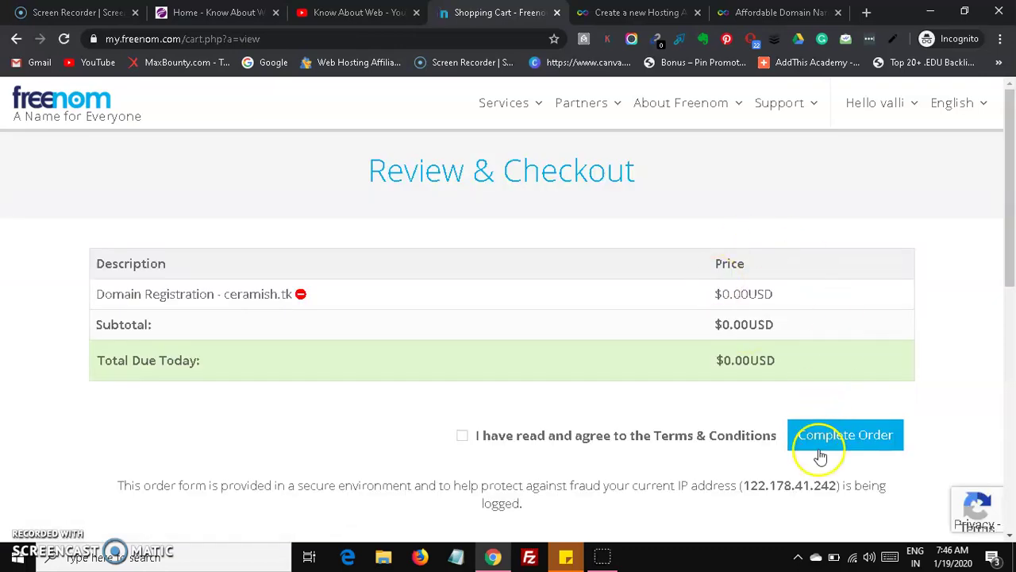
left_click(463, 435)
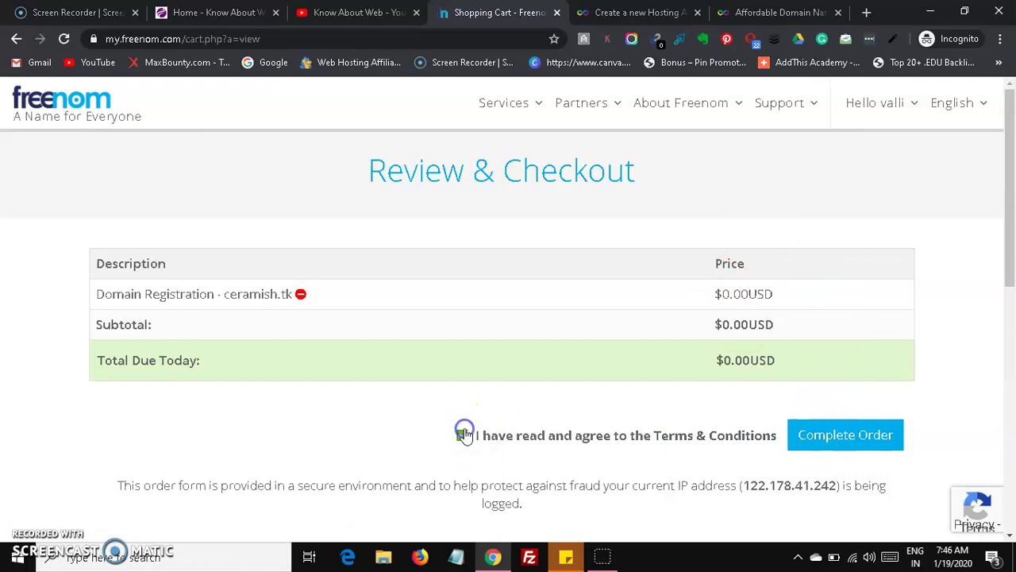
left_click(846, 454)
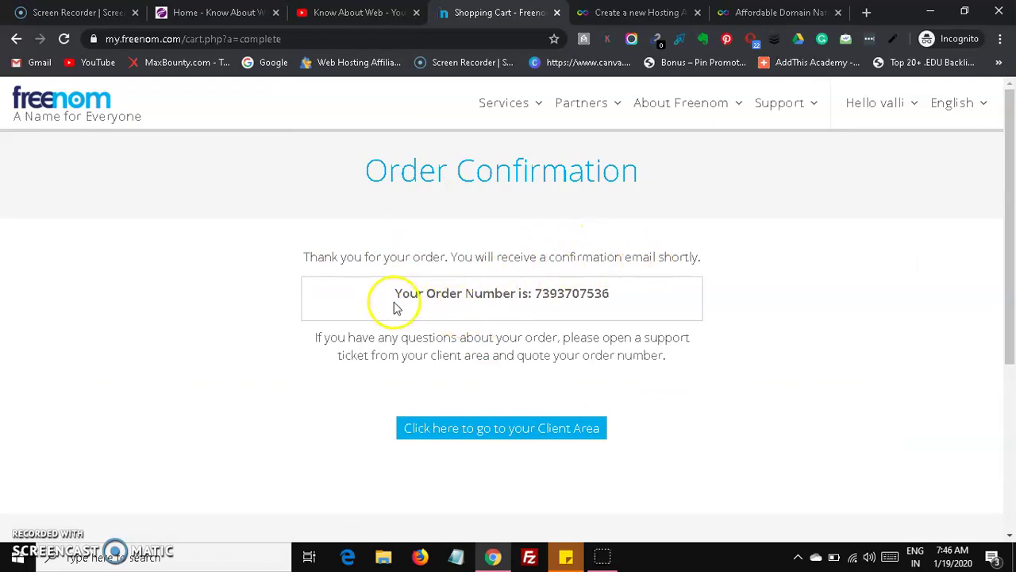
Go to the Freenom client area and show the My Domains list.
left_click(448, 429)
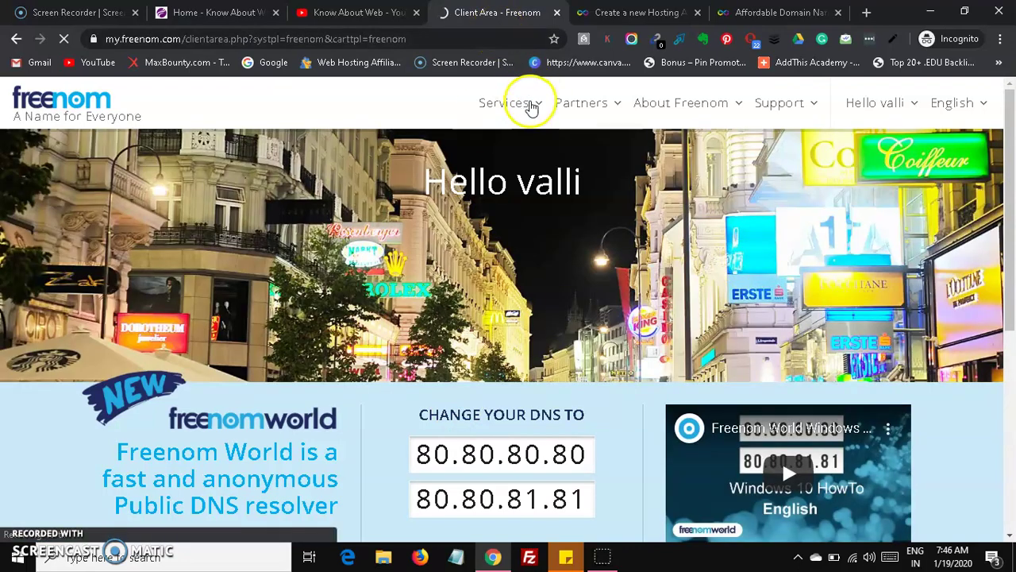
left_click(530, 104)
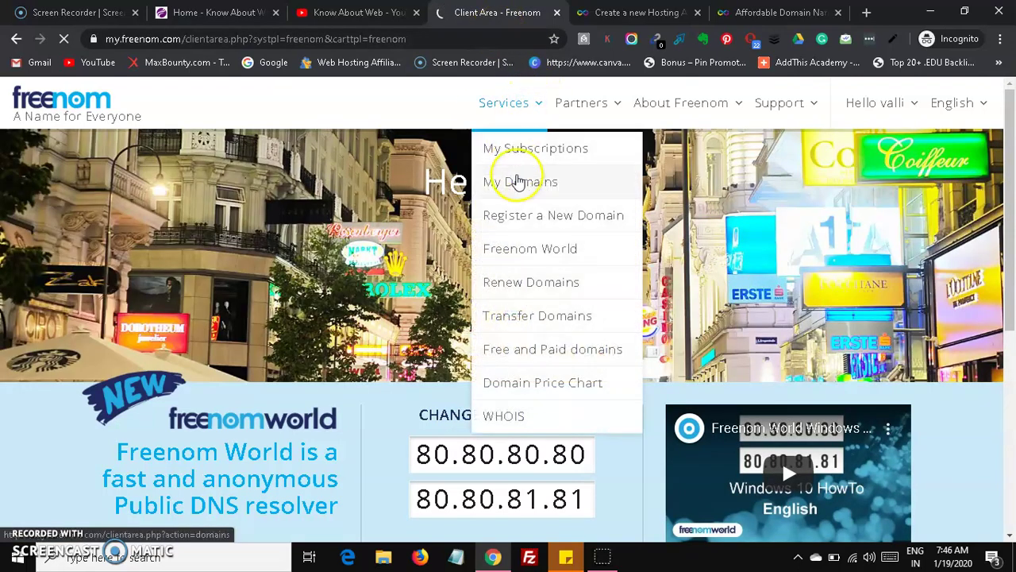
left_click(542, 187)
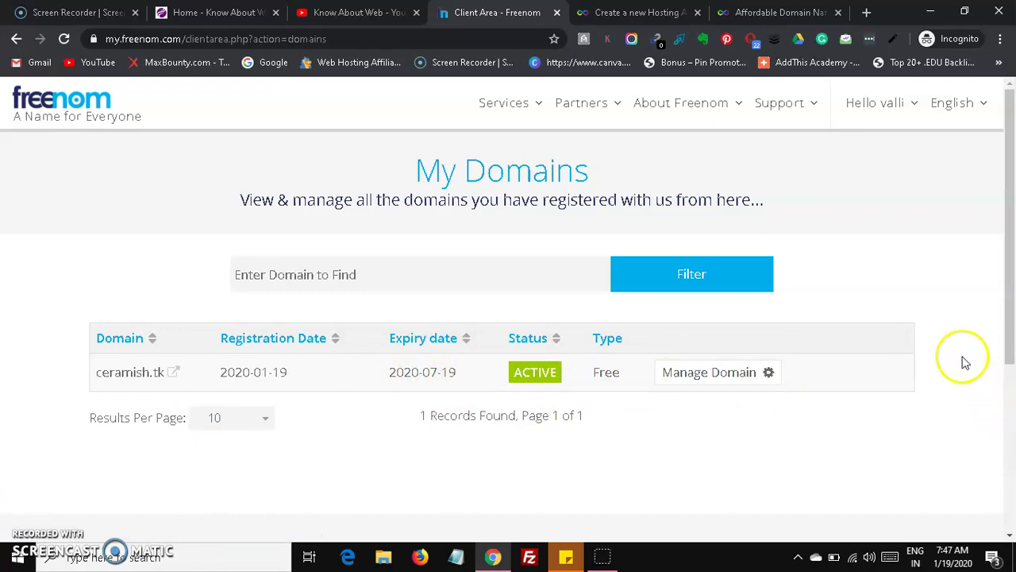
Switch to InfinityFree's hosting account creation page and close the neighbouring affordable domain names tab.
left_click(660, 15)
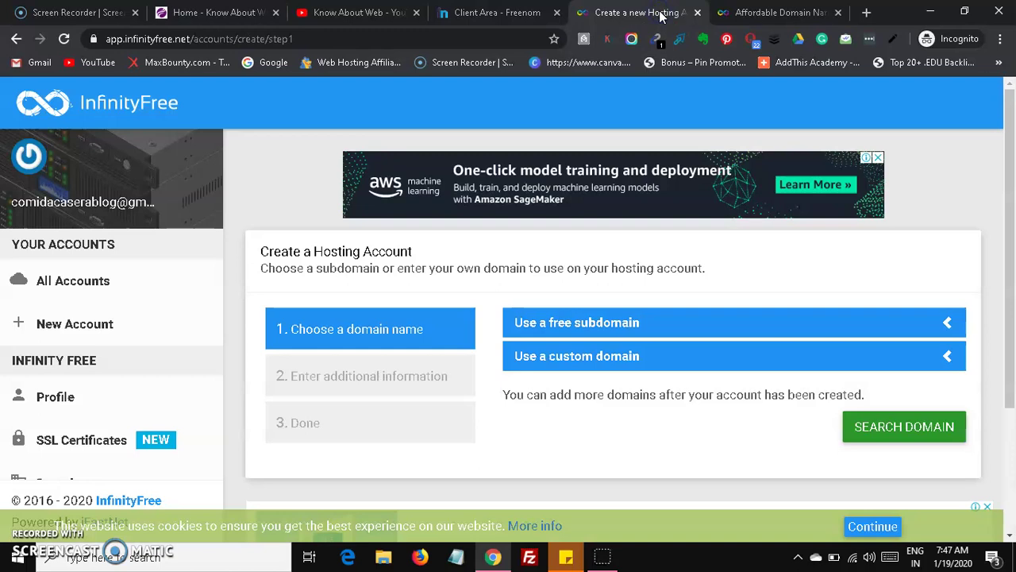
left_click(1013, 167)
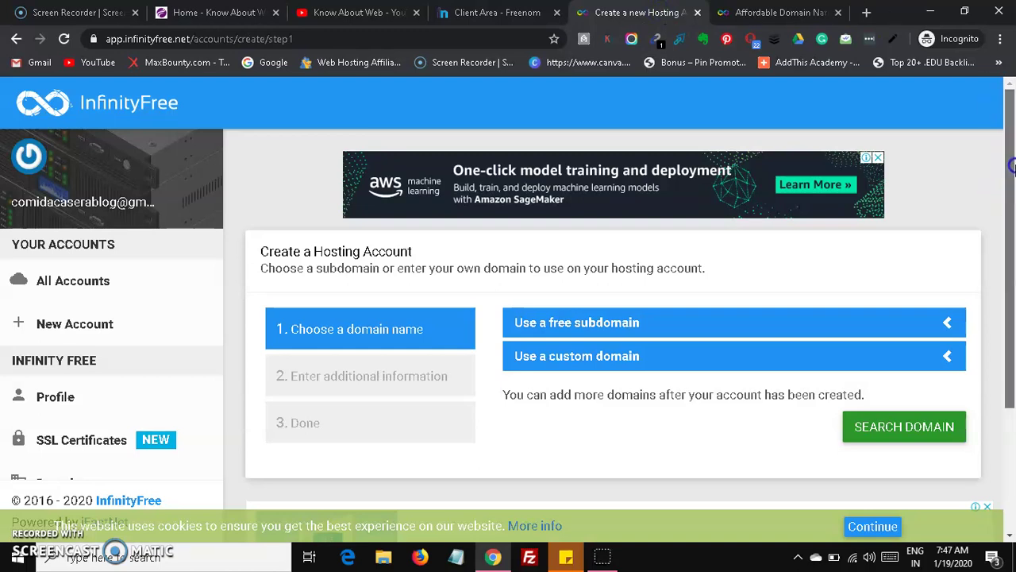
left_click(838, 12)
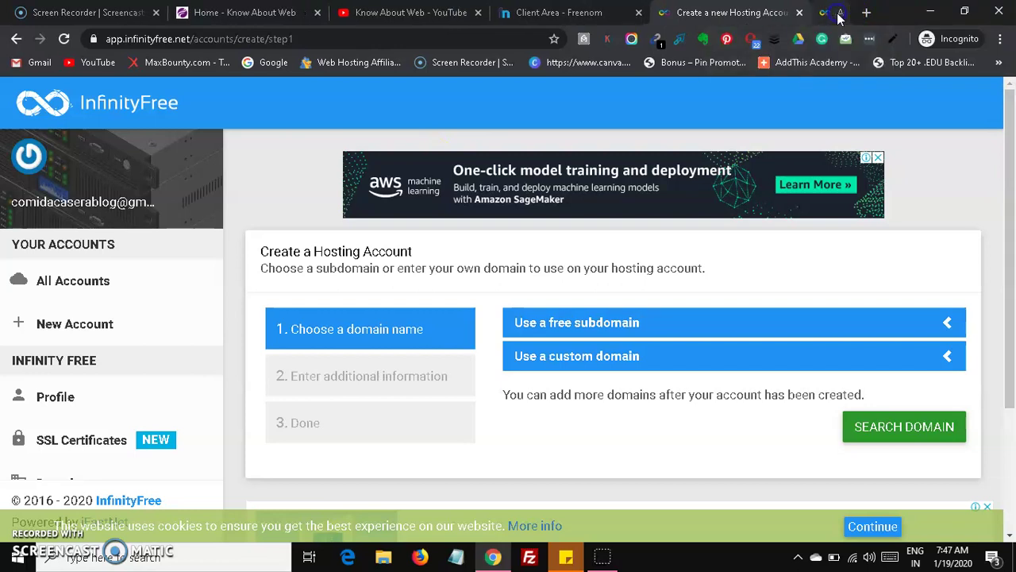
Search Google for infinity free in a new tab.
left_click(868, 13)
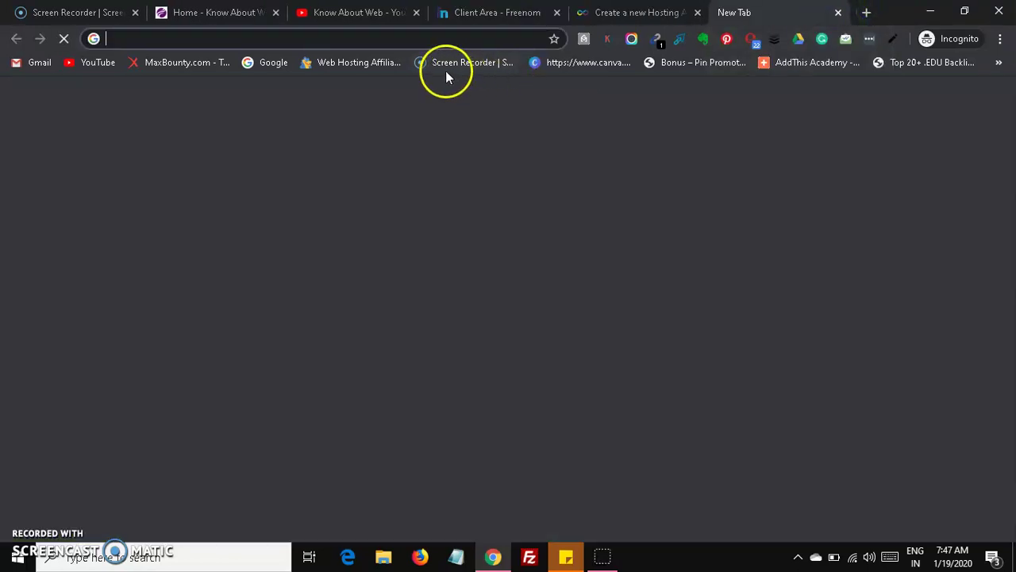
left_click(260, 63)
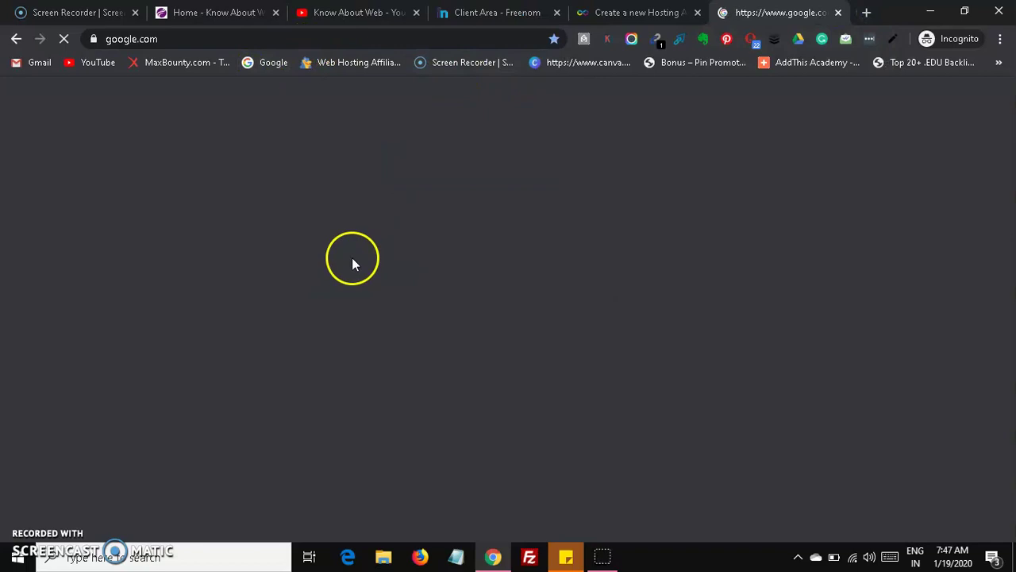
type("in")
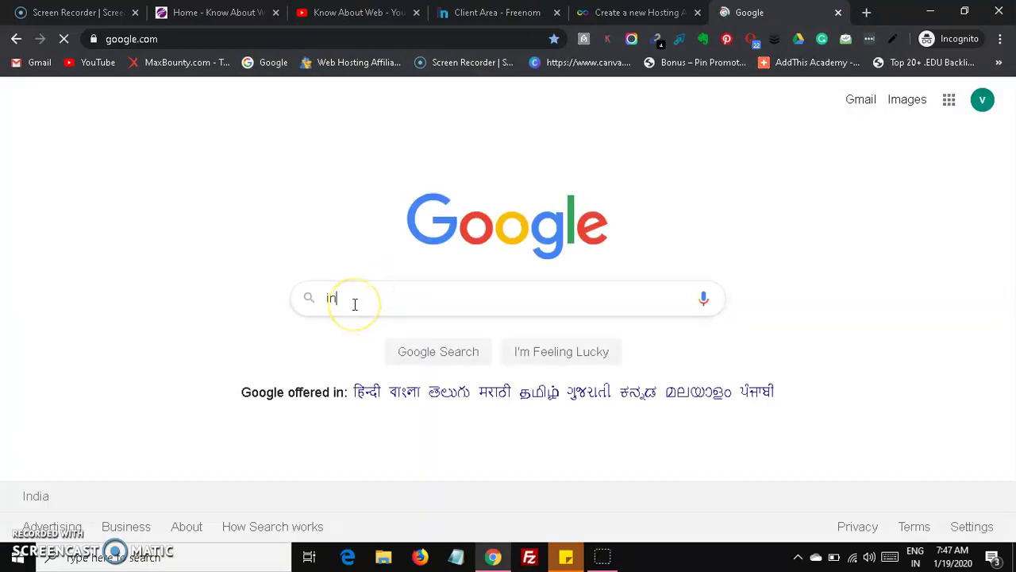
type("finit")
key("Down")
key("Return")
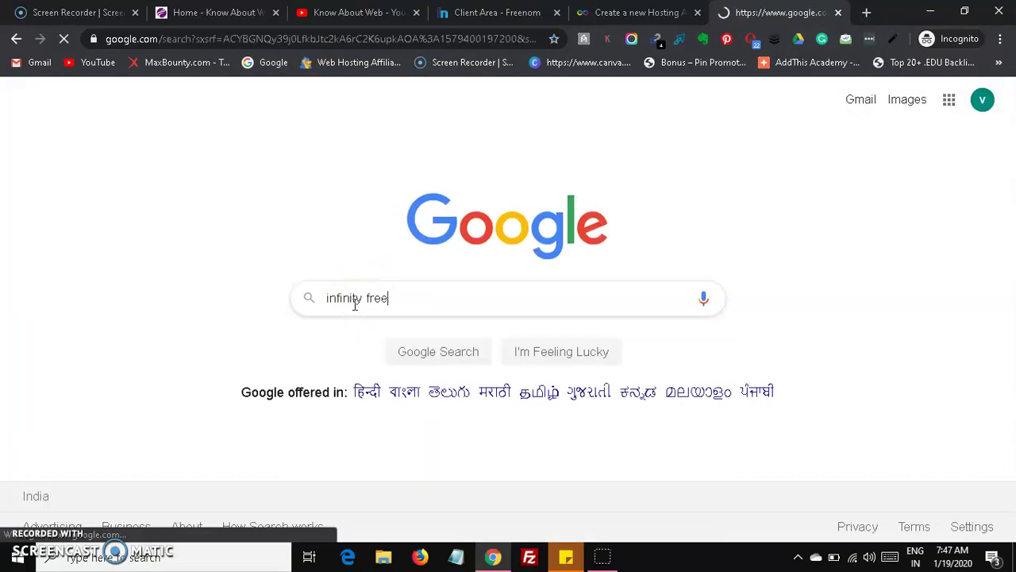
Open the InfinityFree site from the search results, sign in to the client area to show its accounts page, and close that browser tab.
left_click(303, 235)
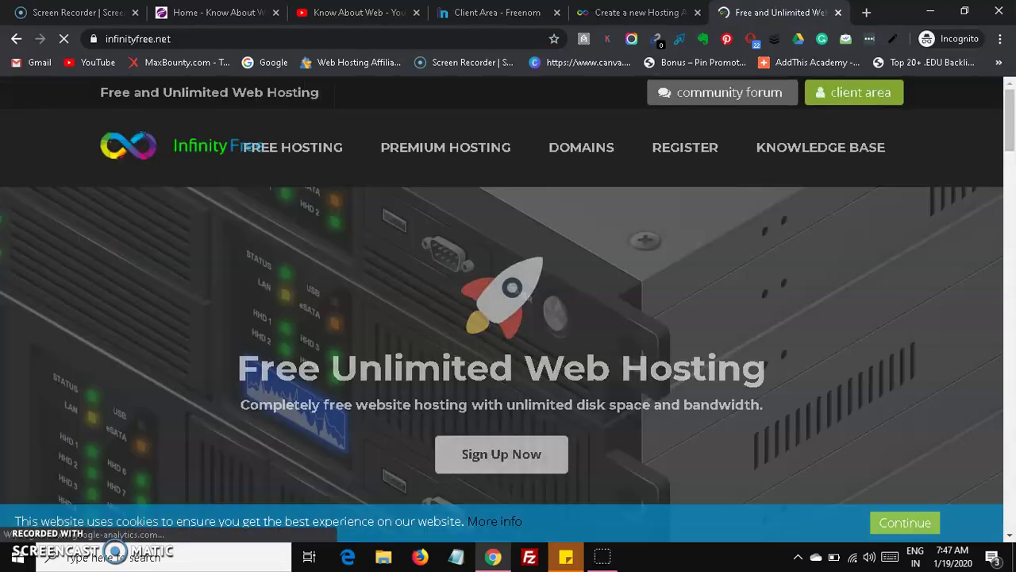
left_click(857, 94)
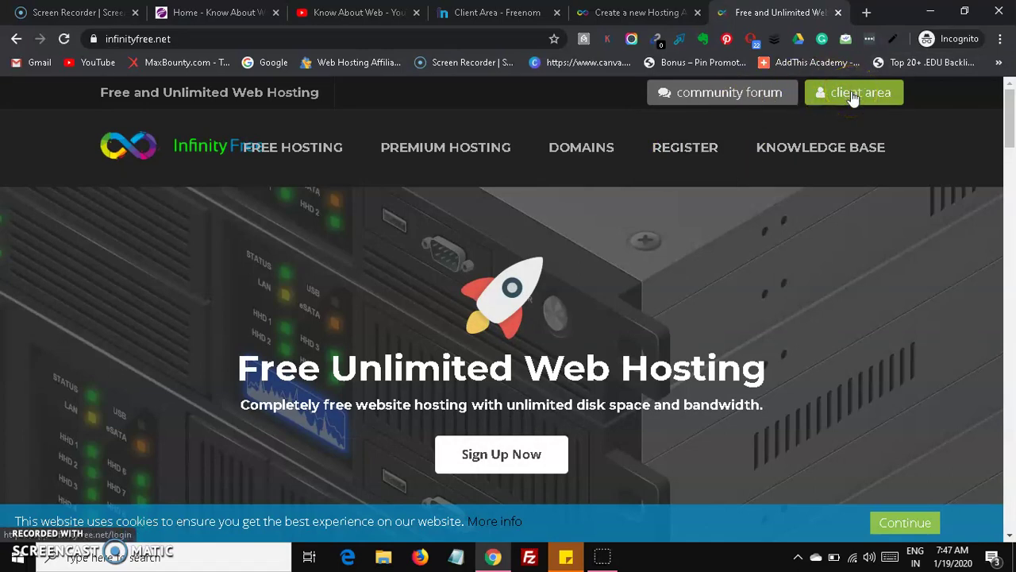
left_click(531, 470)
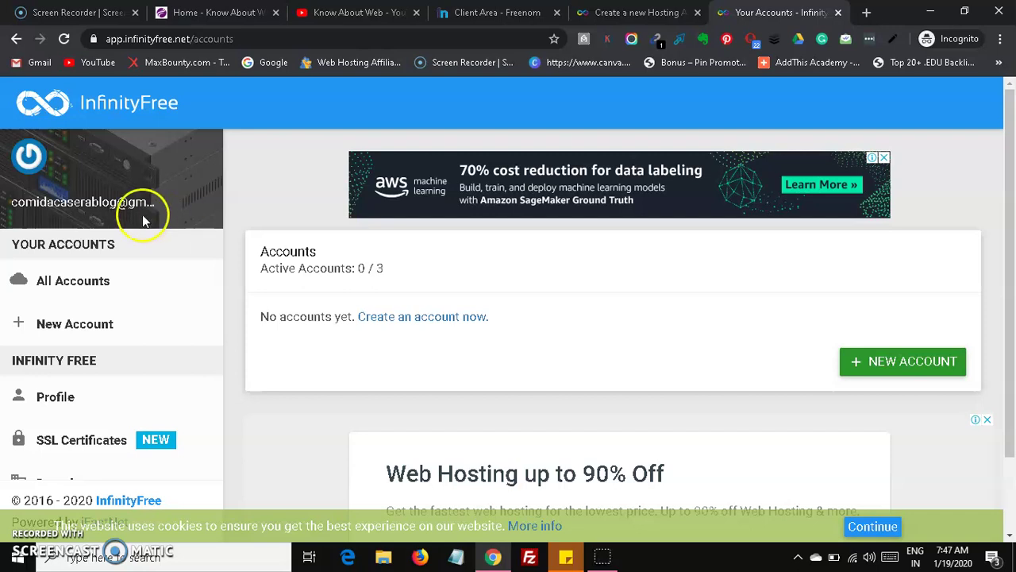
left_click(839, 13)
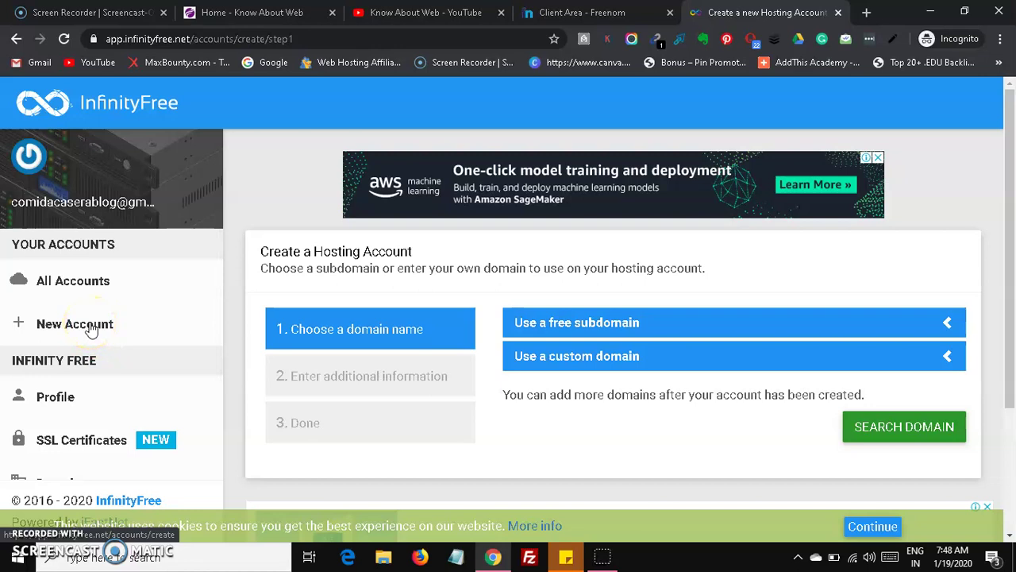
Examine the free subdomain option and its available domain extensions for the new hosting account, and collapse it again.
left_click(769, 324)
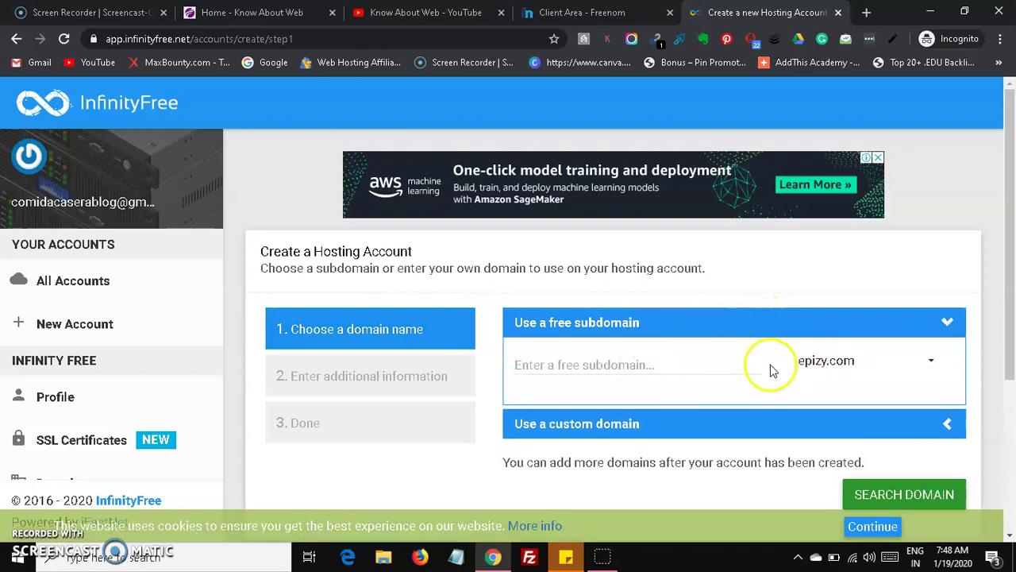
left_click(850, 359)
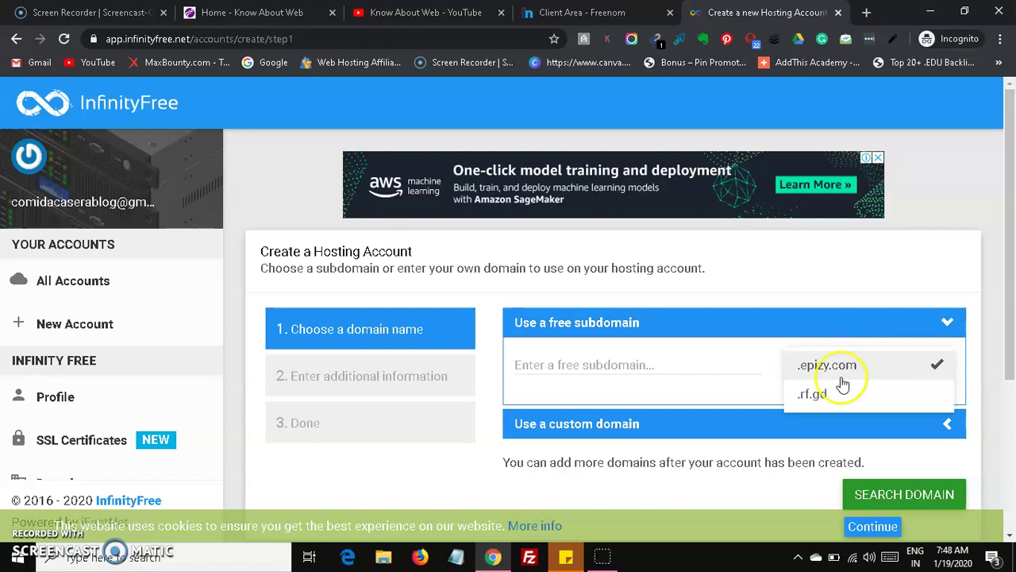
left_click(857, 284)
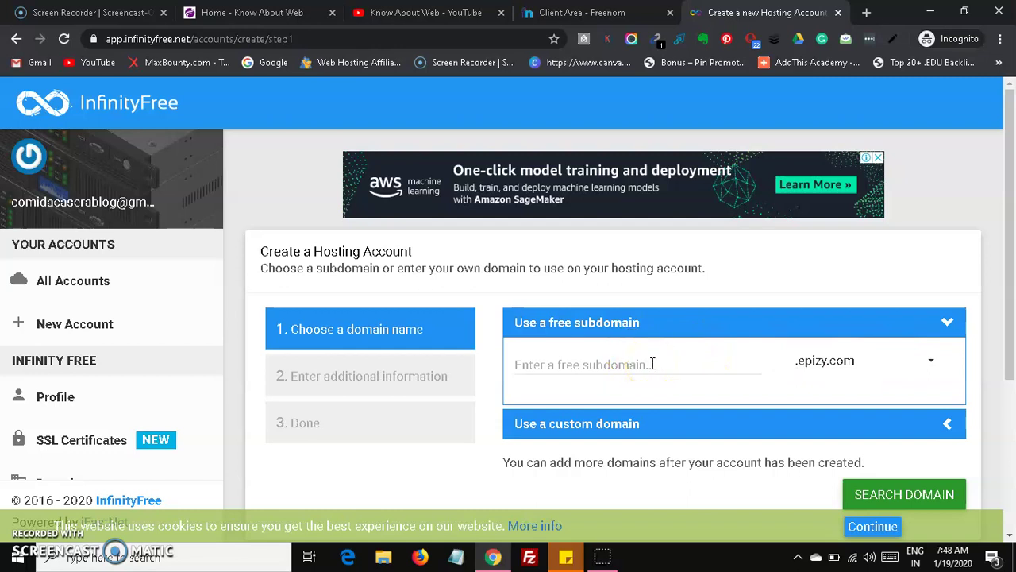
left_click(943, 326)
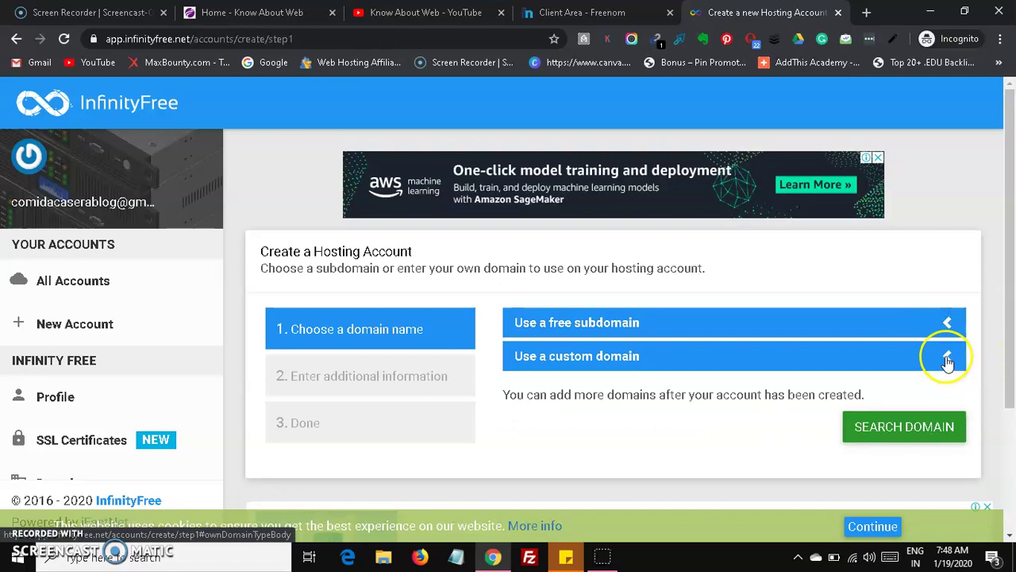
Try to use ceramish.tk from Freenom as the custom domain for the new InfinityFree hosting account by searching for it.
left_click(947, 359)
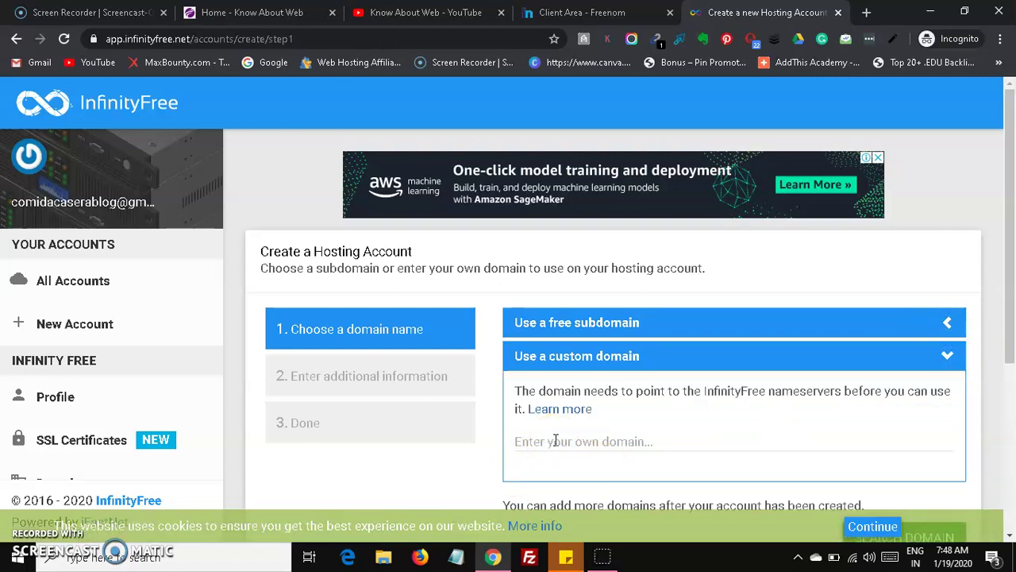
left_click(556, 440)
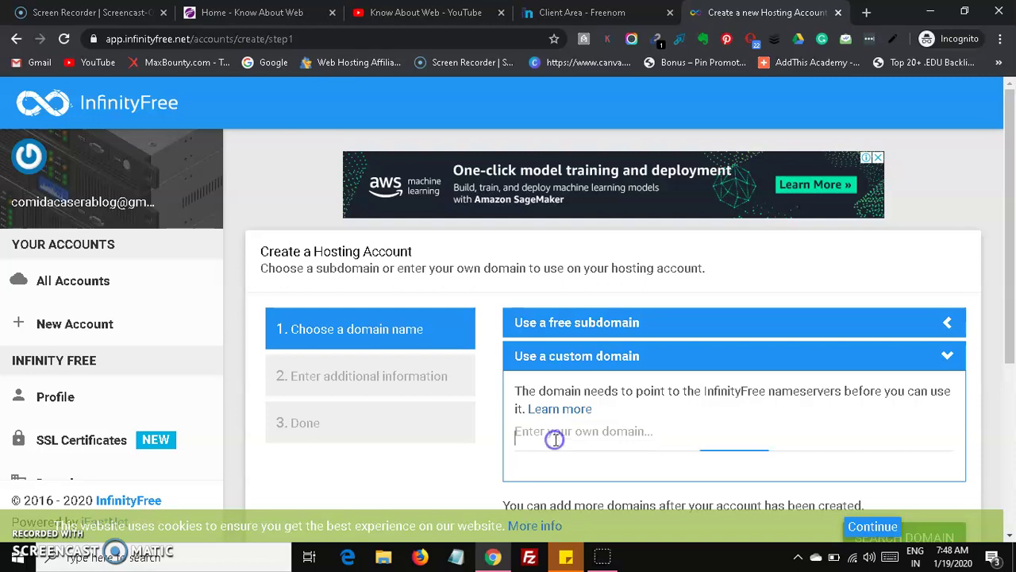
left_click(615, 12)
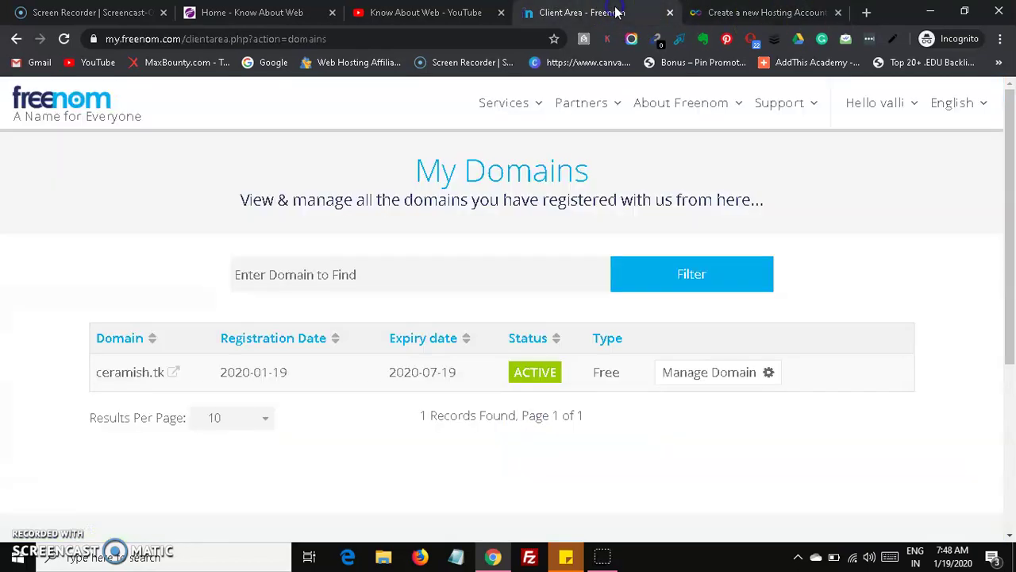
right_click(141, 379)
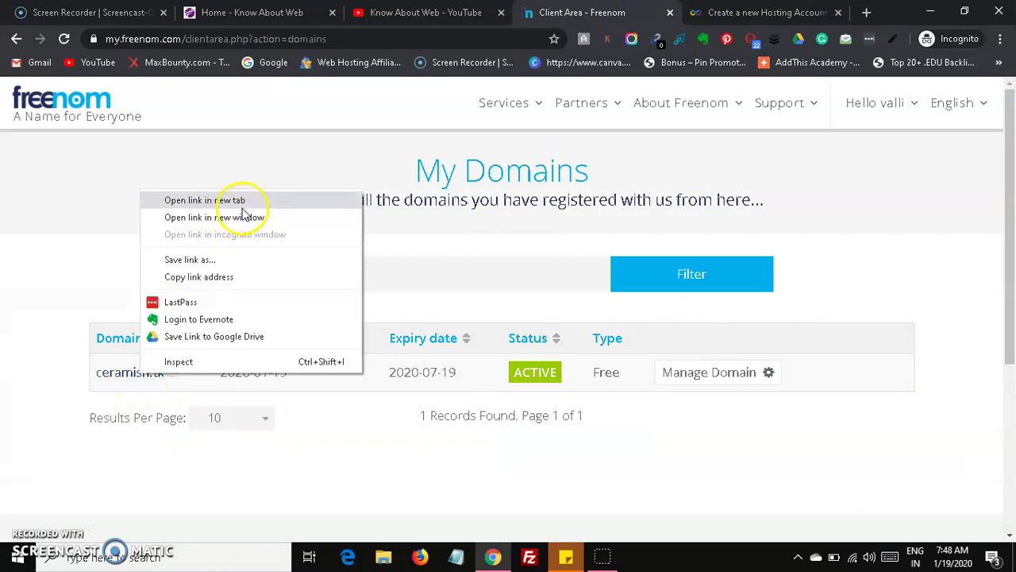
left_click(62, 288)
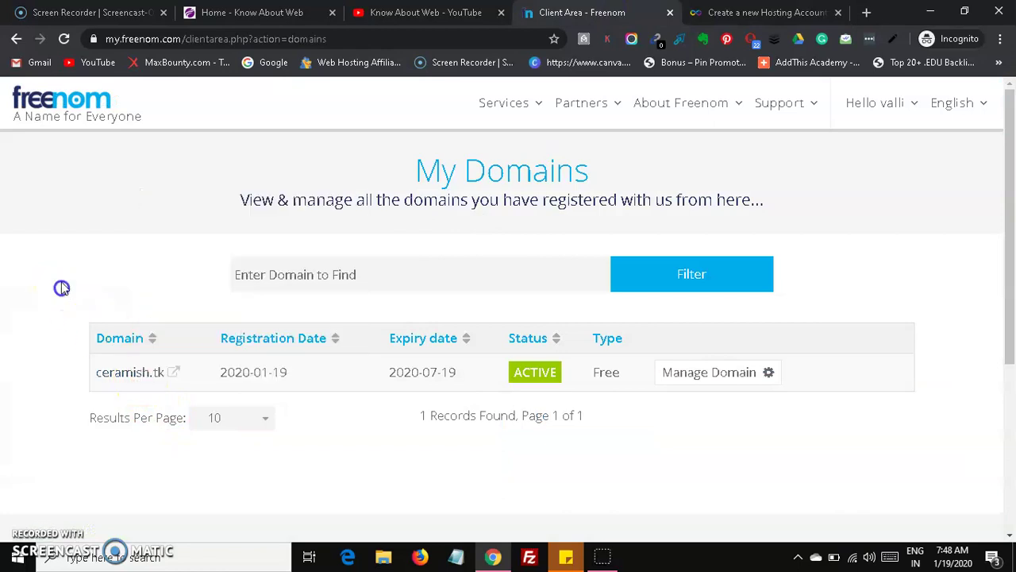
left_click(729, 14)
left_click(601, 438)
type("ceramish.tk")
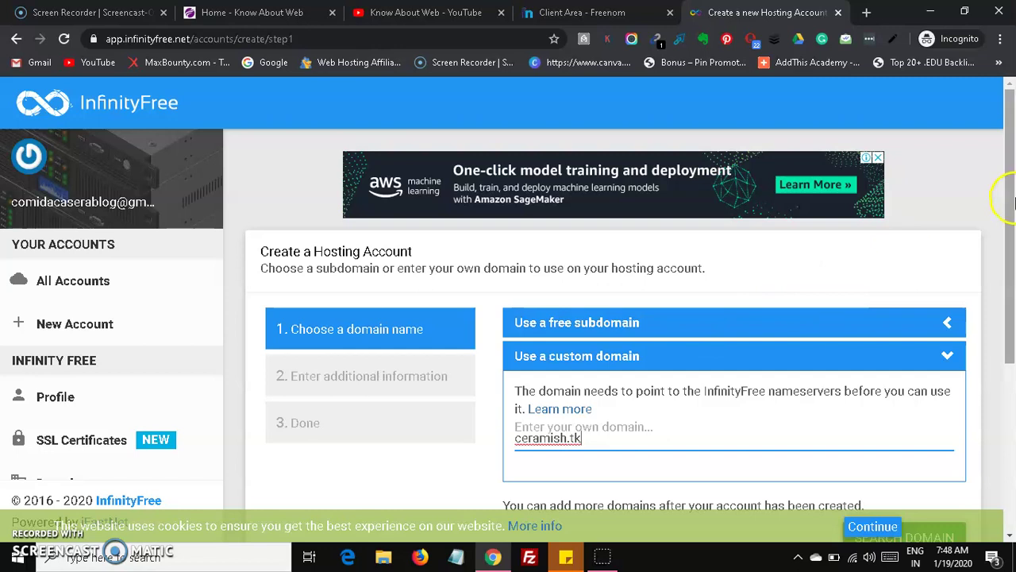
scroll(990, 312, "down", 1)
left_click(931, 451)
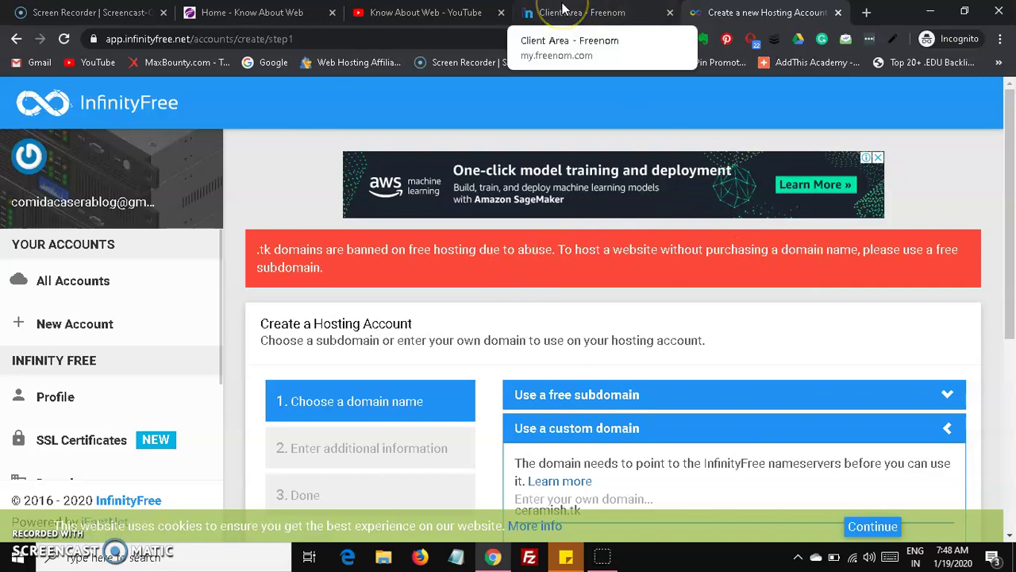
Switch to Freenom's My Domains page and start registering a new domain.
left_click_drag(1008, 143, 1008, 194)
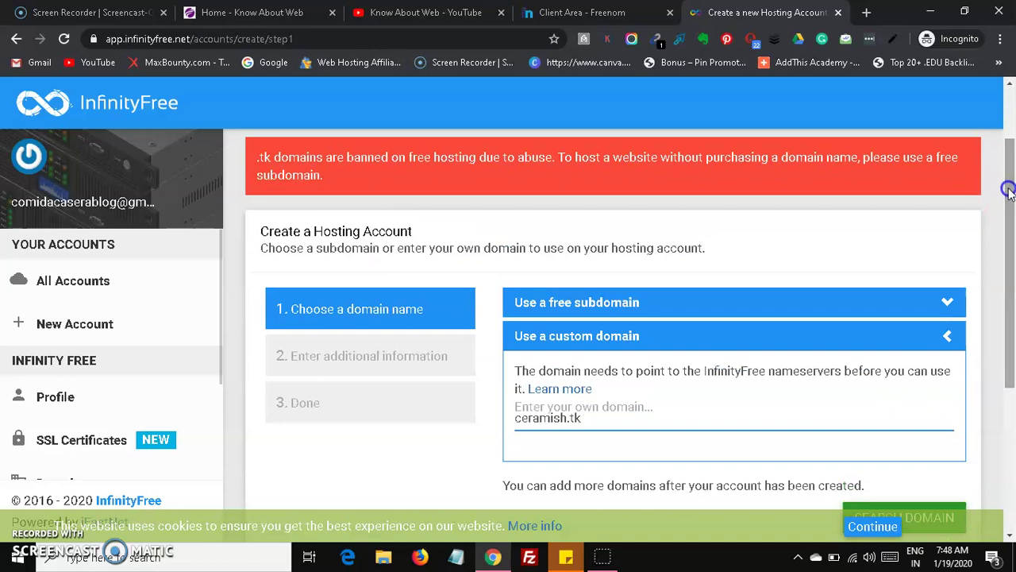
left_click(584, 16)
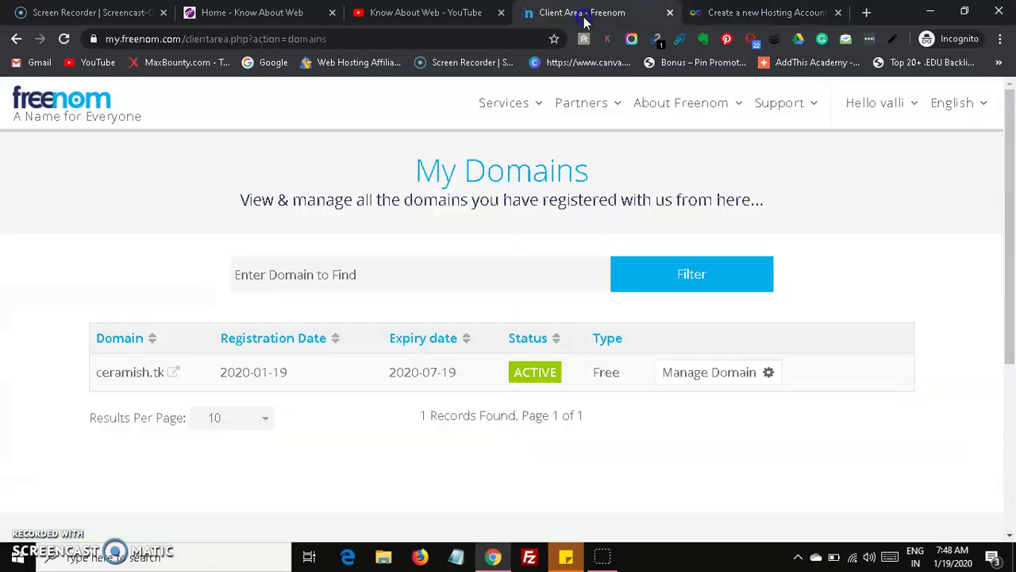
left_click(386, 283)
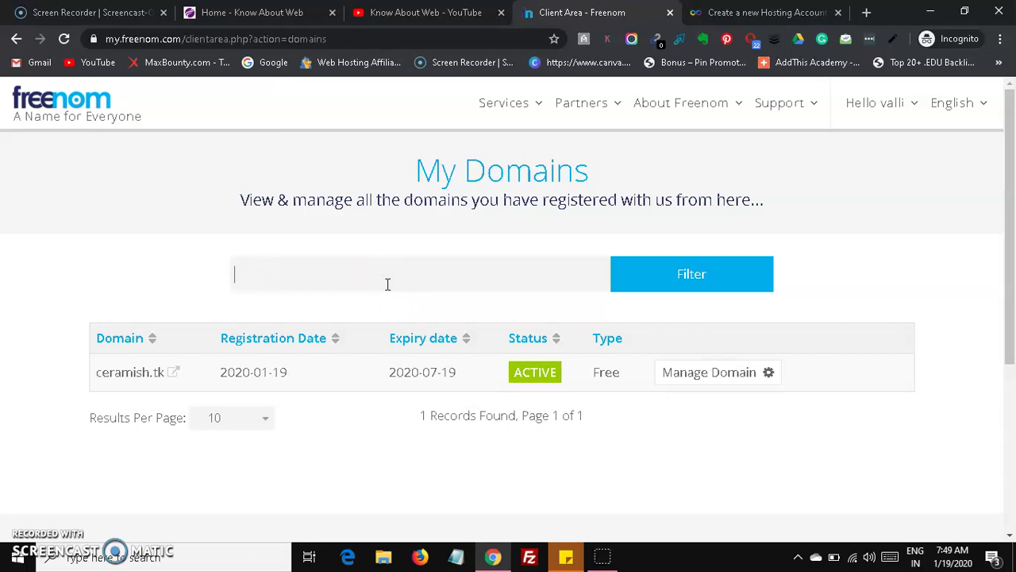
left_click(521, 102)
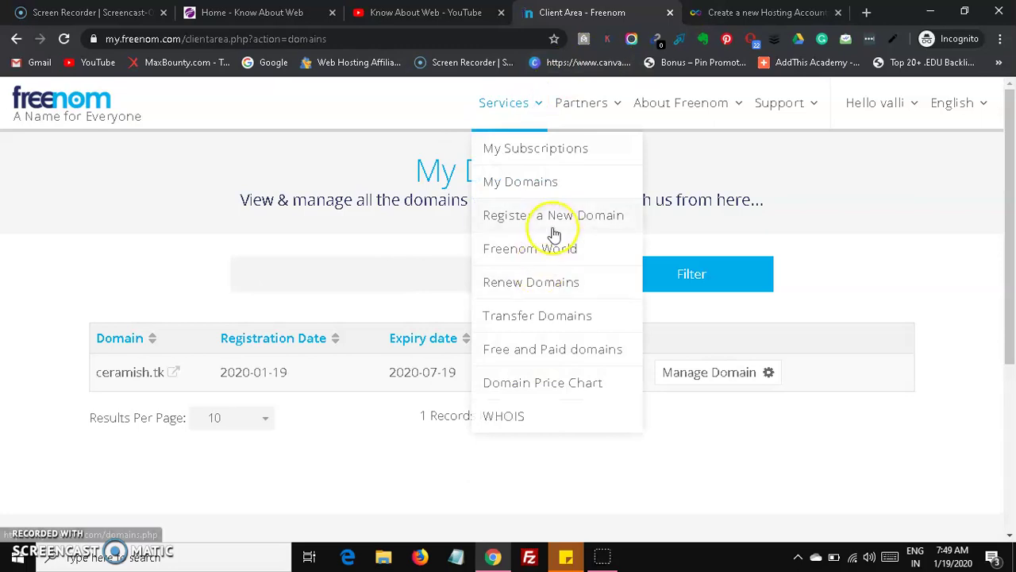
left_click(608, 217)
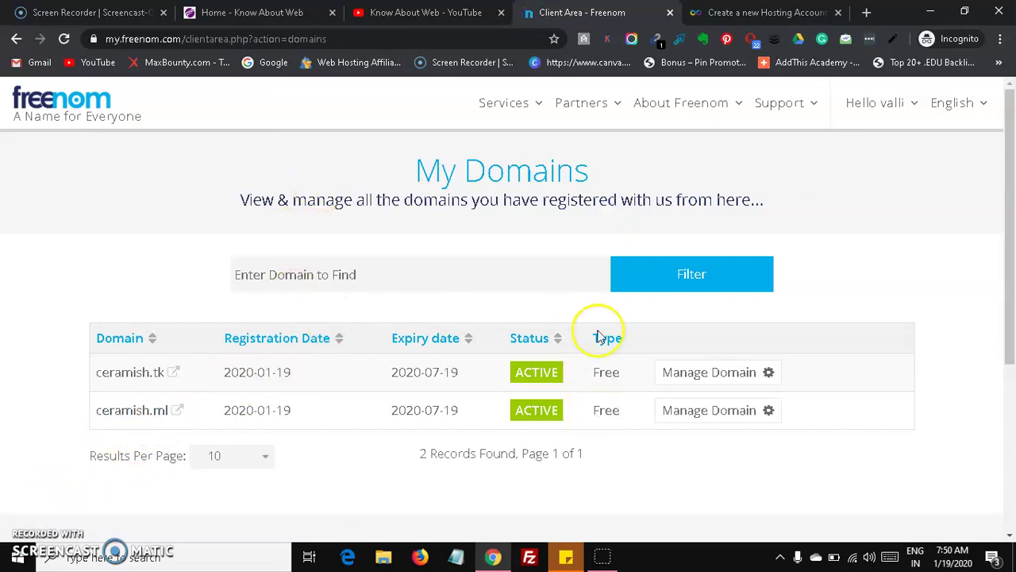
Return to InfinityFree's account creation, choose the free subdomain ceramish with .epizy.com over the custom domain, and continue to the account details.
left_click(789, 12)
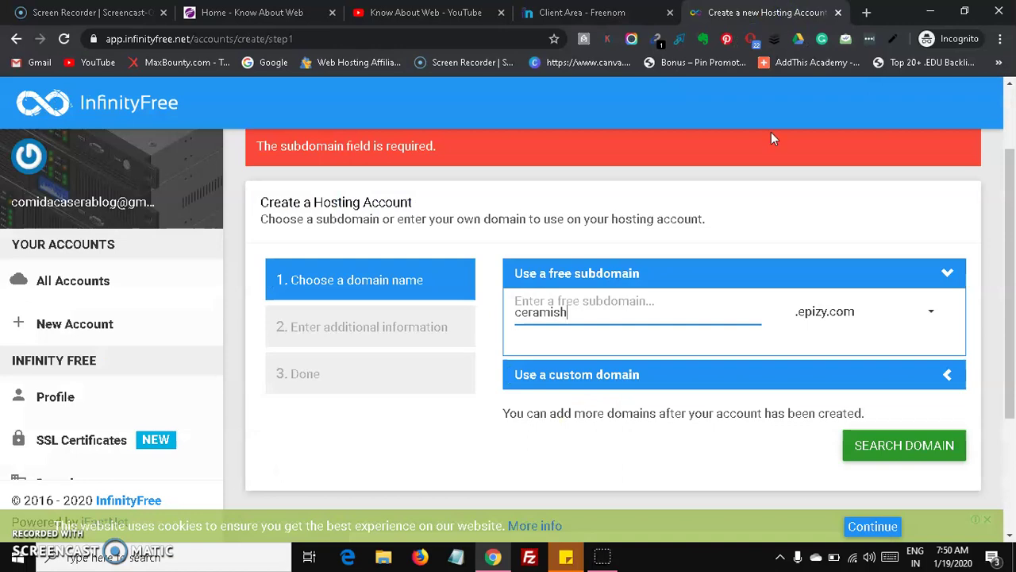
left_click(630, 376)
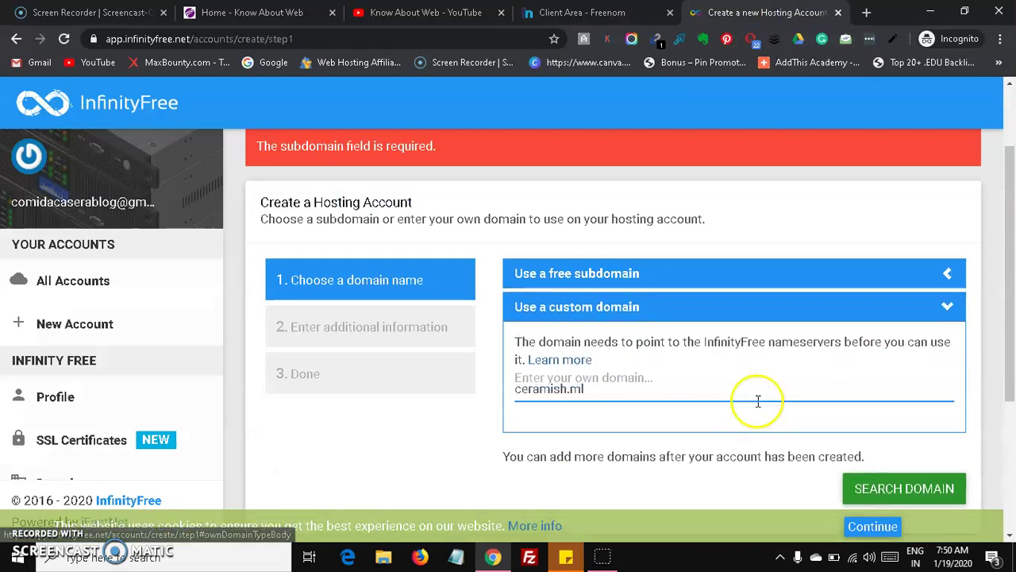
left_click(708, 315)
left_click(719, 278)
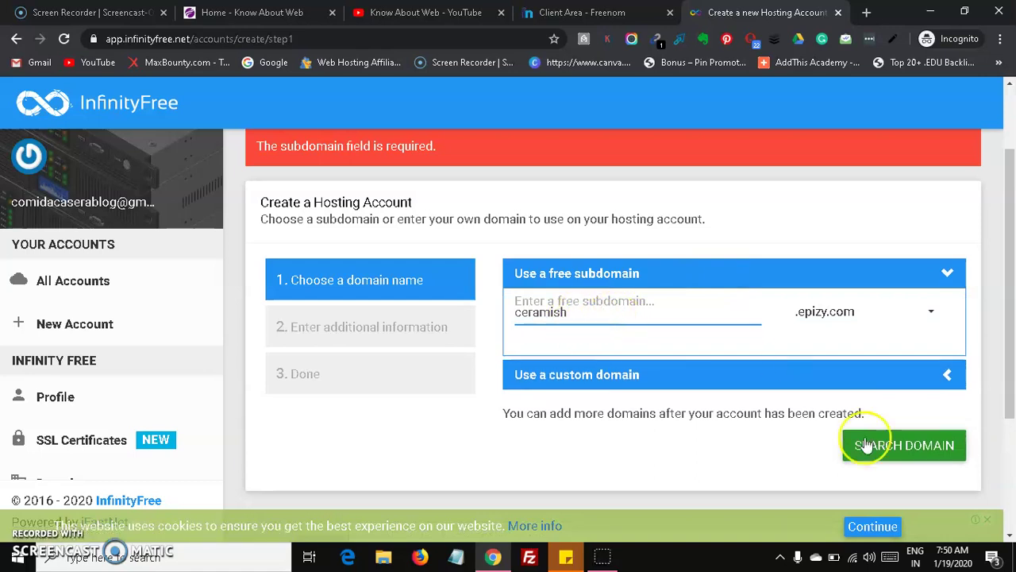
left_click(907, 447)
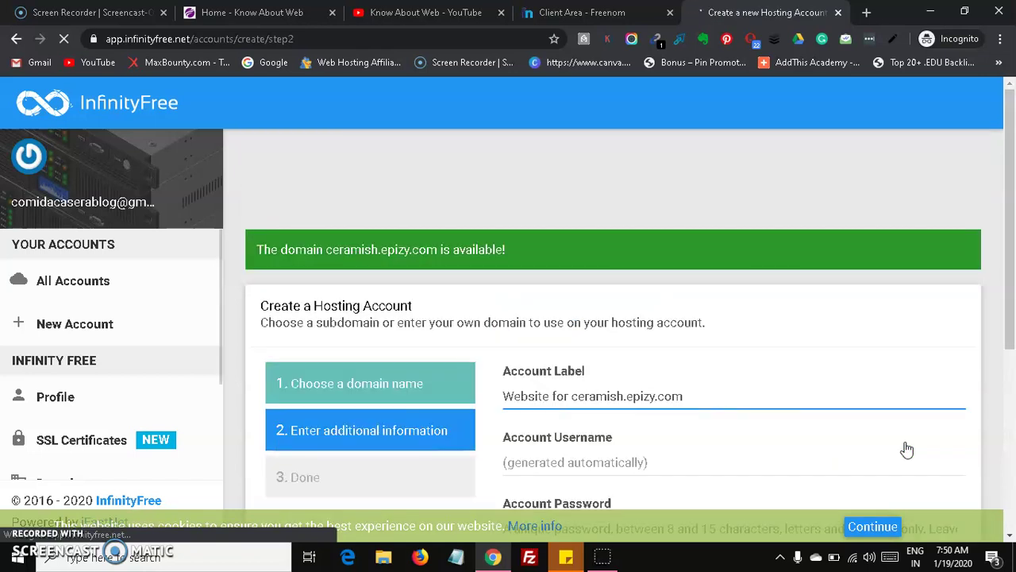
left_click(1009, 84)
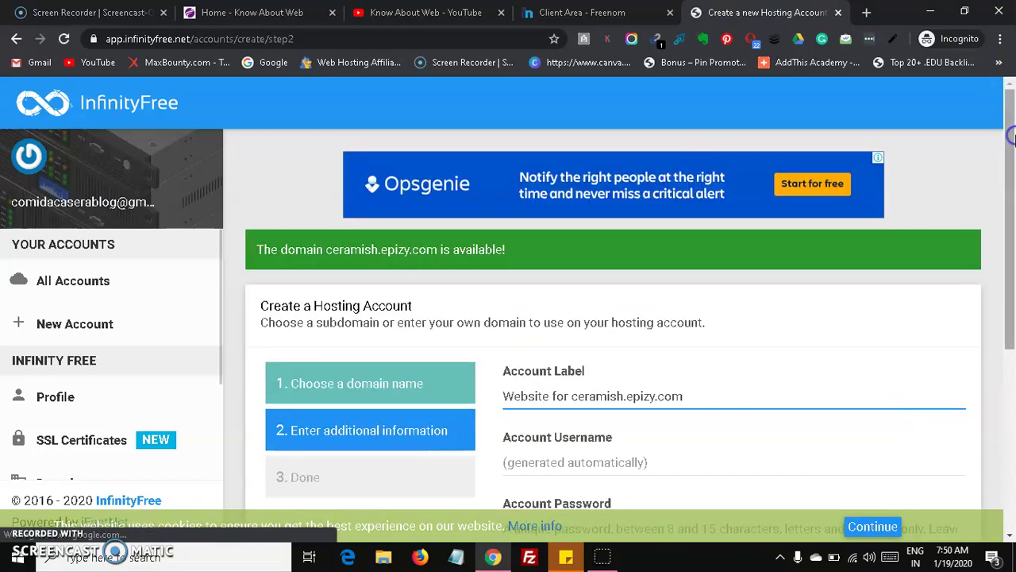
left_click_drag(1010, 124, 1011, 222)
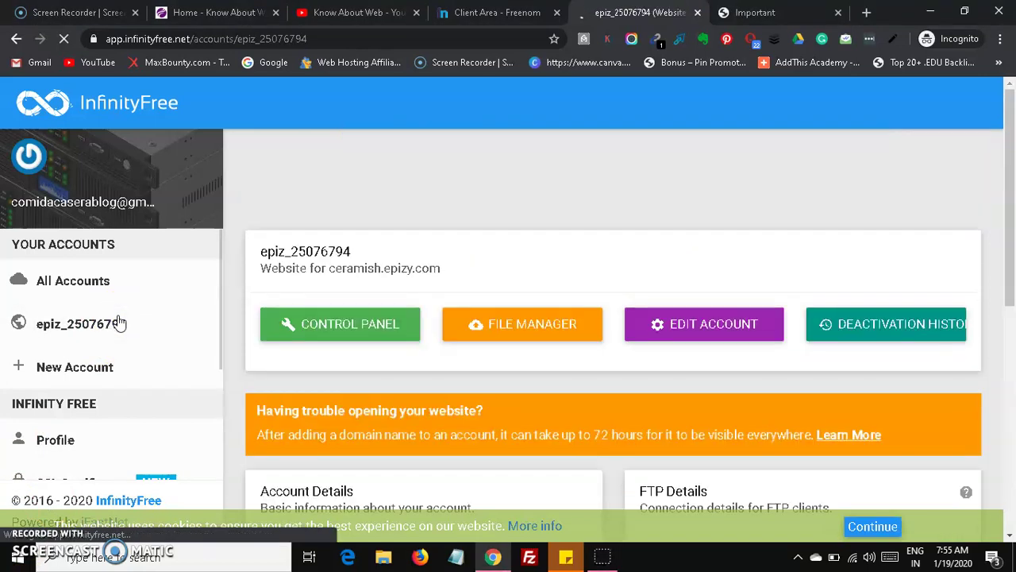
Open the hosting account page for ceramish.epizy.com and start creating another hosting account.
left_click(121, 321)
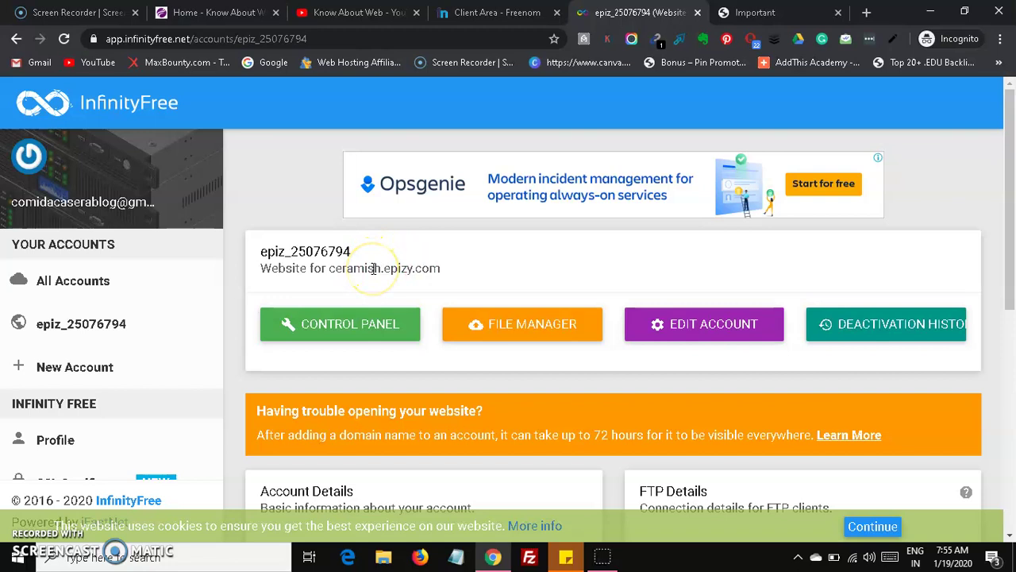
left_click(103, 369)
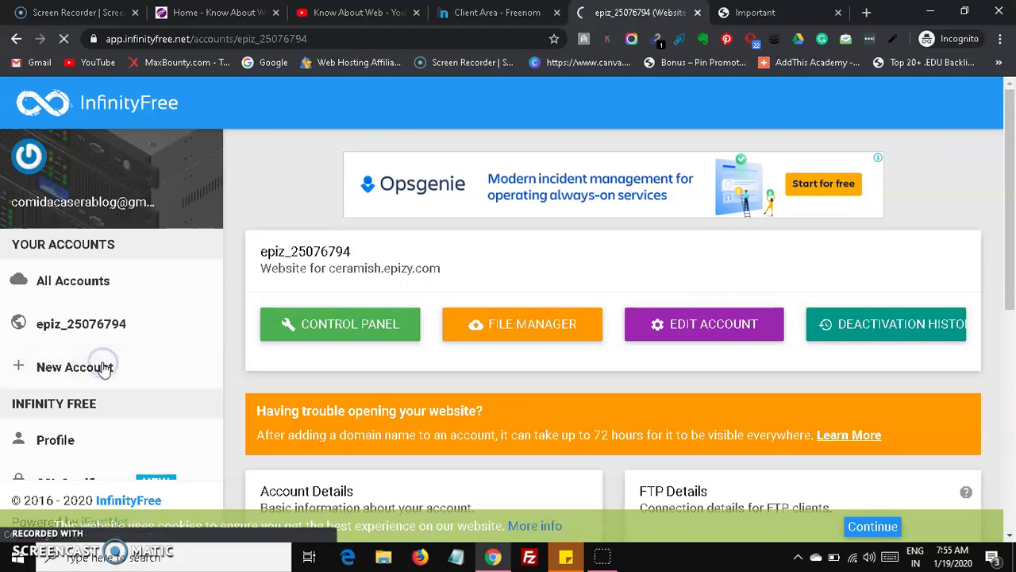
left_click(1013, 190)
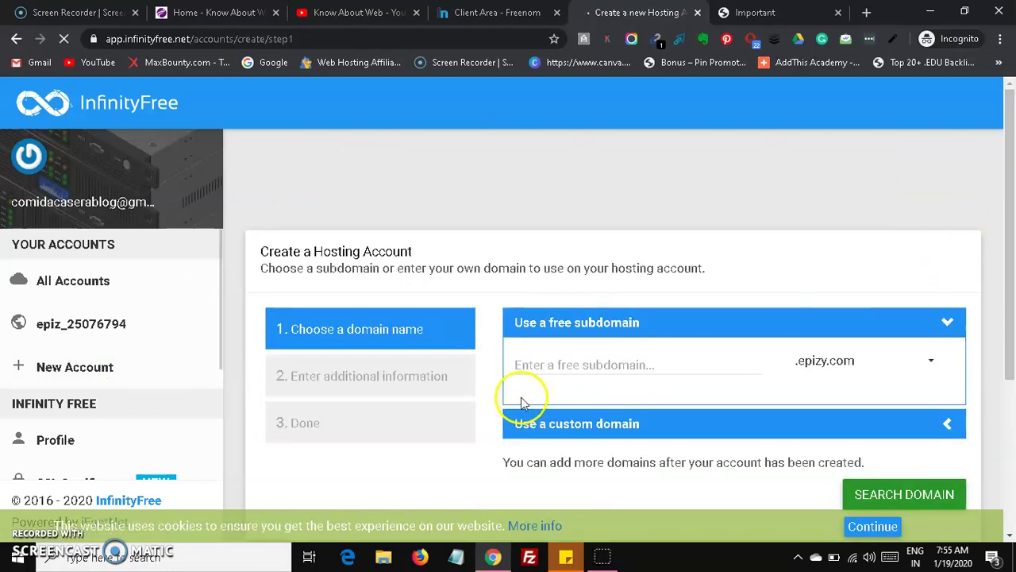
left_click_drag(1009, 300, 1009, 315)
scroll(912, 214, "down", 2)
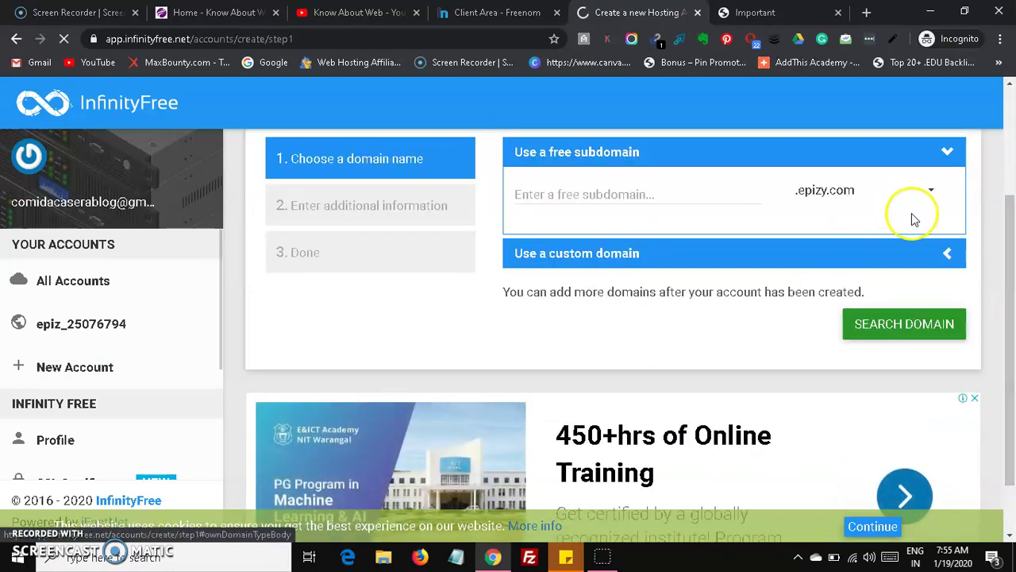
Enter ceramish.ml as the new hosting account's custom domain, search for it, and continue to the account details form.
left_click(945, 153)
left_click(947, 185)
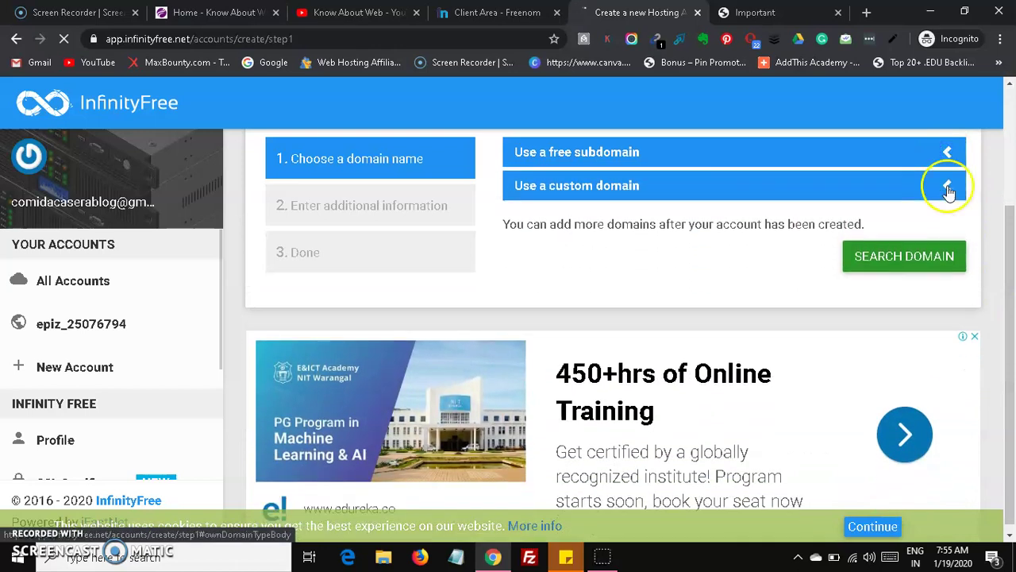
left_click(698, 273)
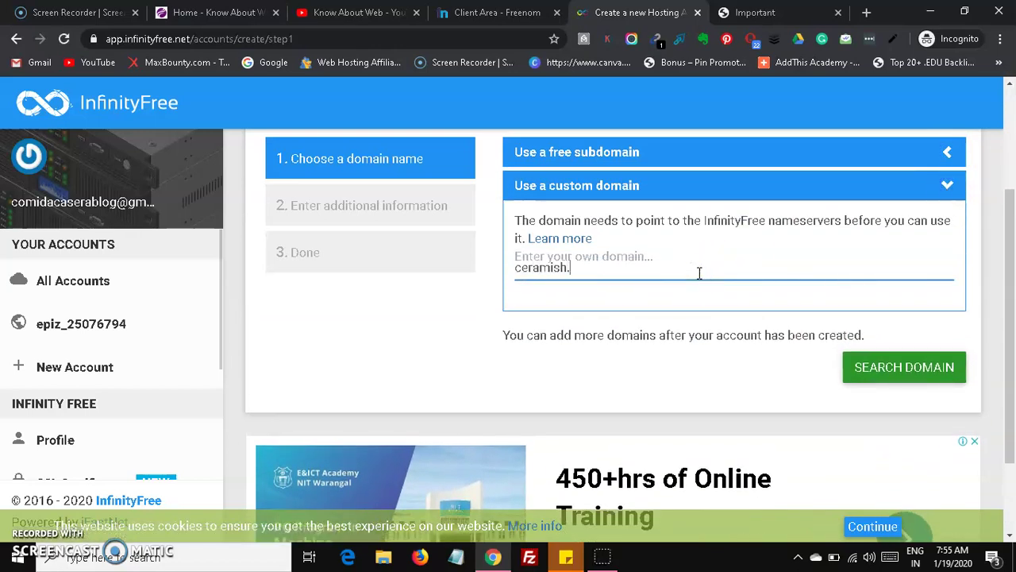
left_click(903, 368)
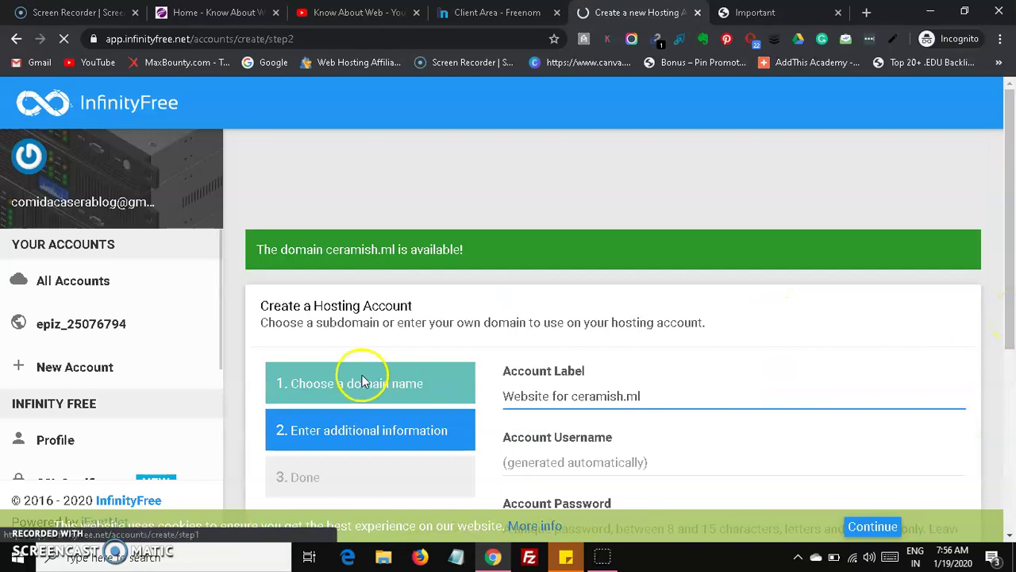
left_click_drag(1012, 214, 1010, 307)
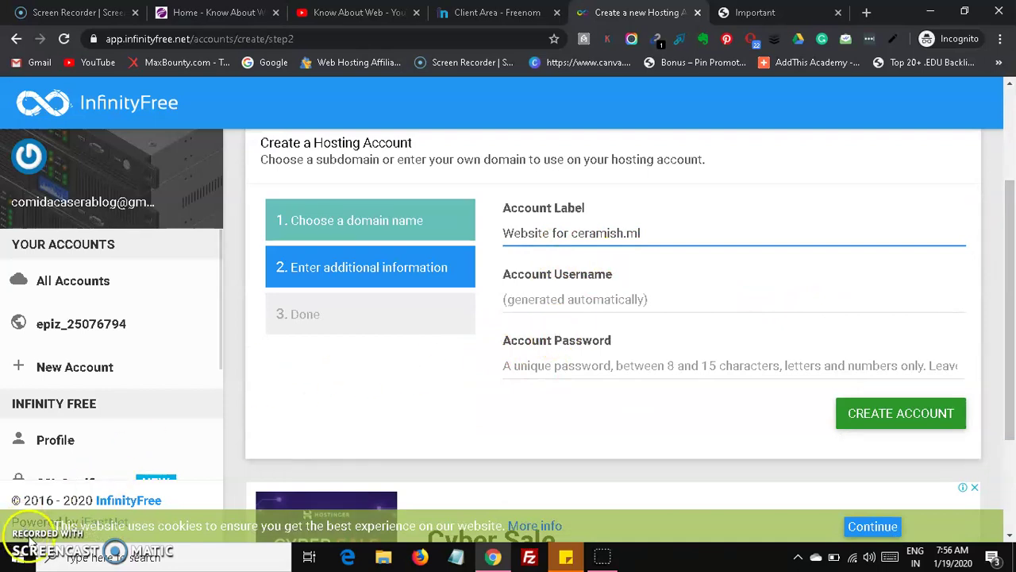
scroll(437, 267, "up", 2)
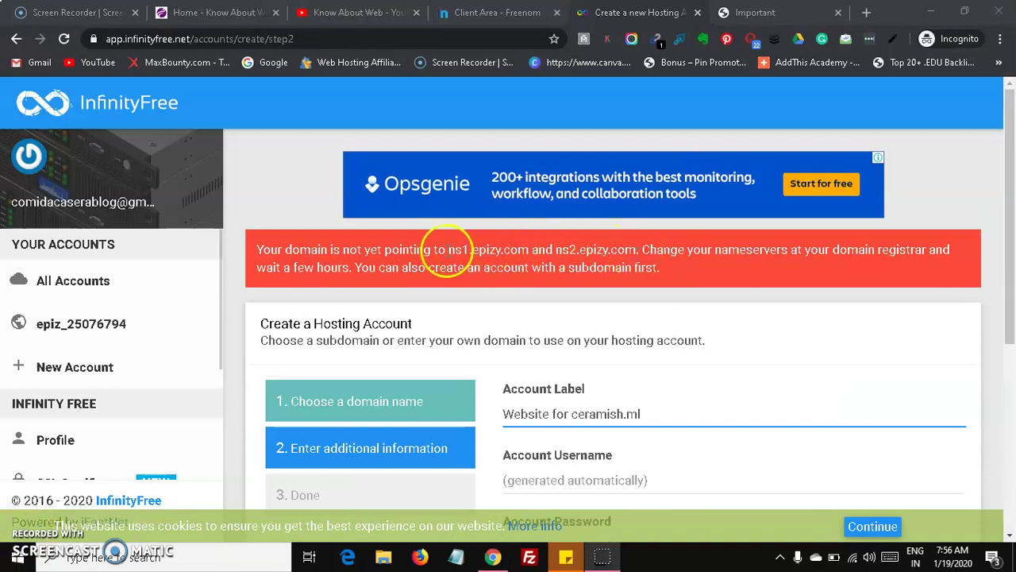
Copy the nameserver ns1.epizy.com from the InfinityFree notice and switch to Freenom's management page for ceramish.ml.
left_click(450, 251)
left_click_drag(450, 251, 533, 249)
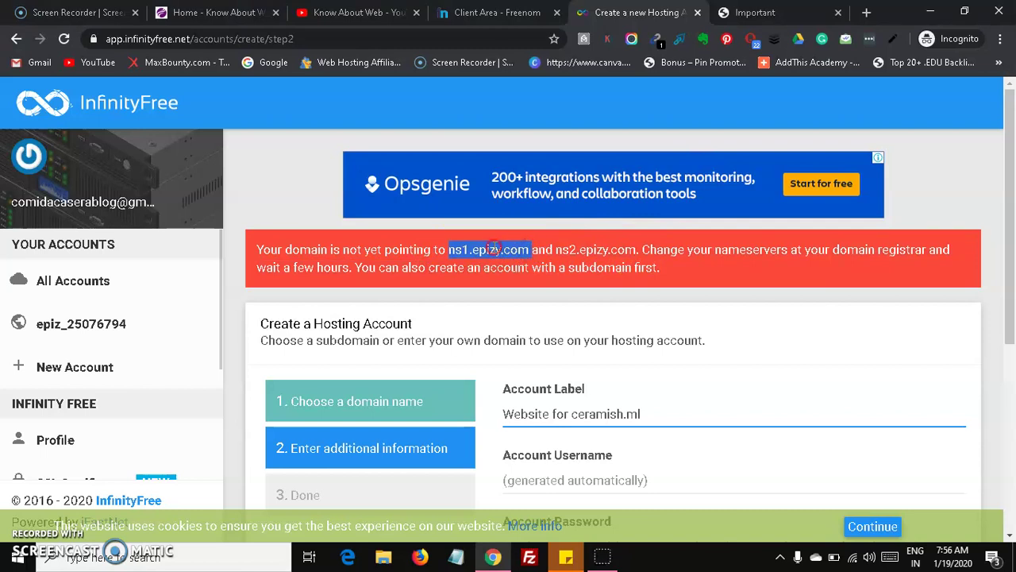
right_click(493, 249)
left_click(516, 262)
left_click(516, 15)
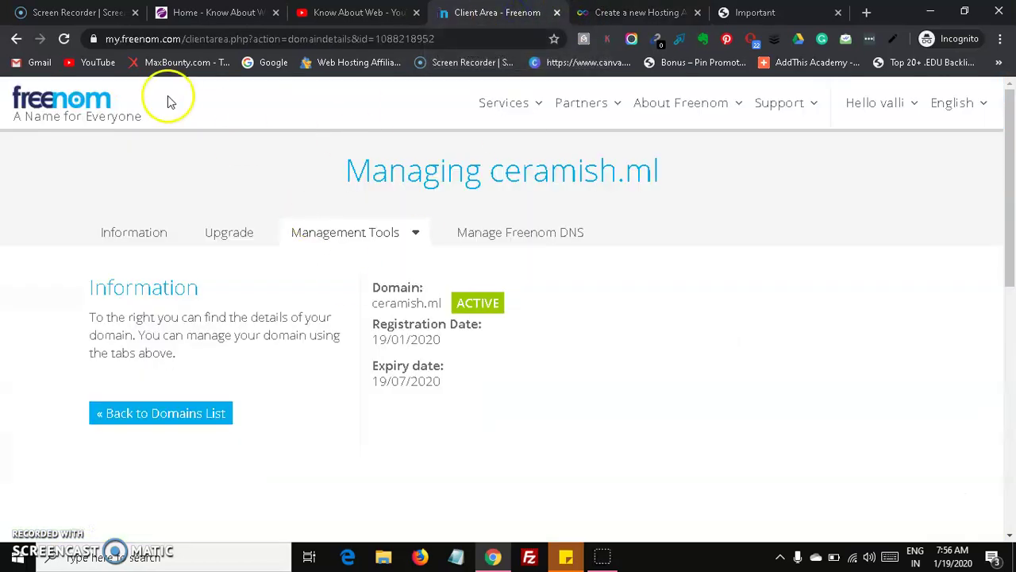
Open the nameserver settings of ceramish.ml and choose to use custom nameservers.
left_click(14, 40)
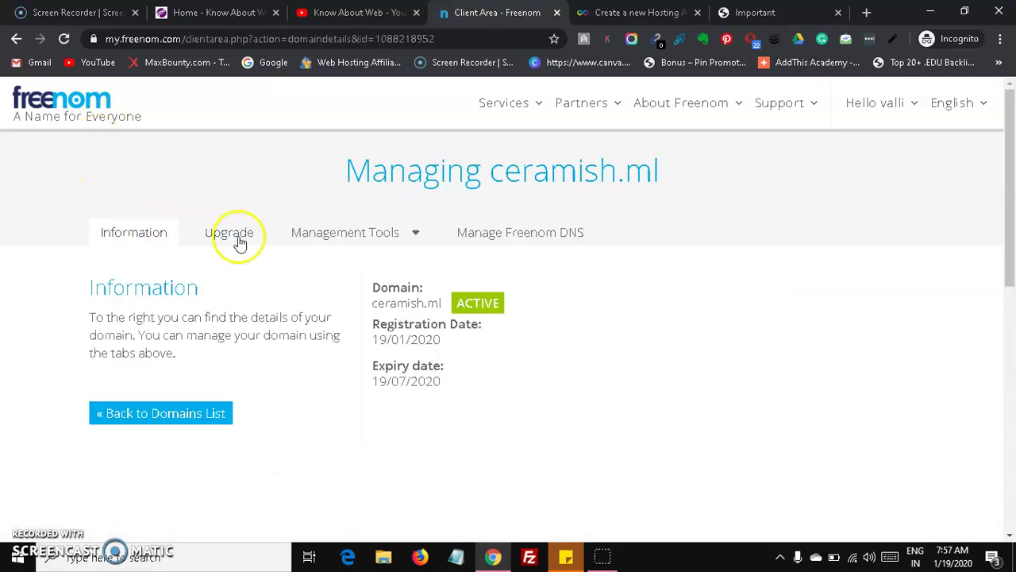
left_click(356, 229)
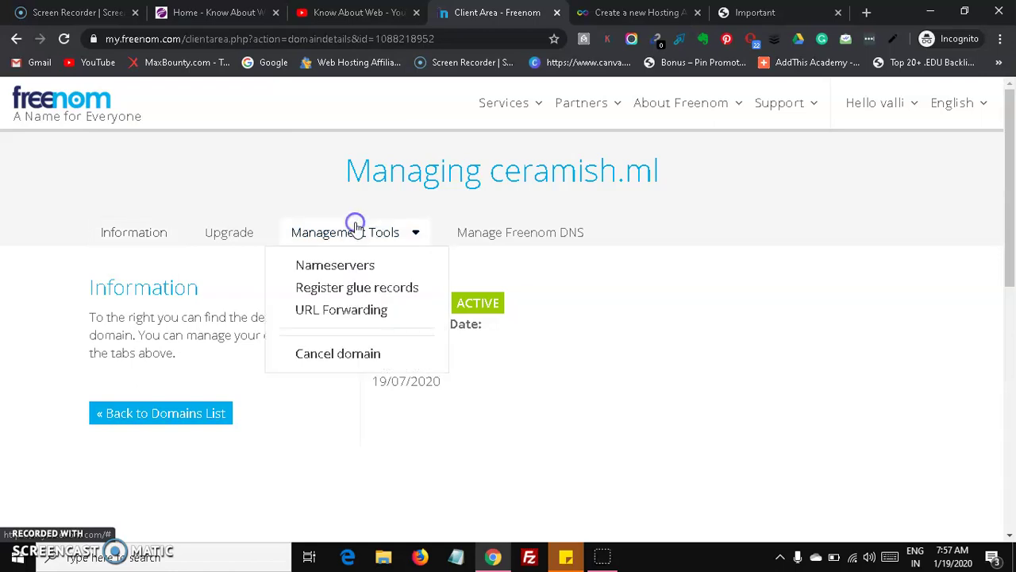
left_click(349, 267)
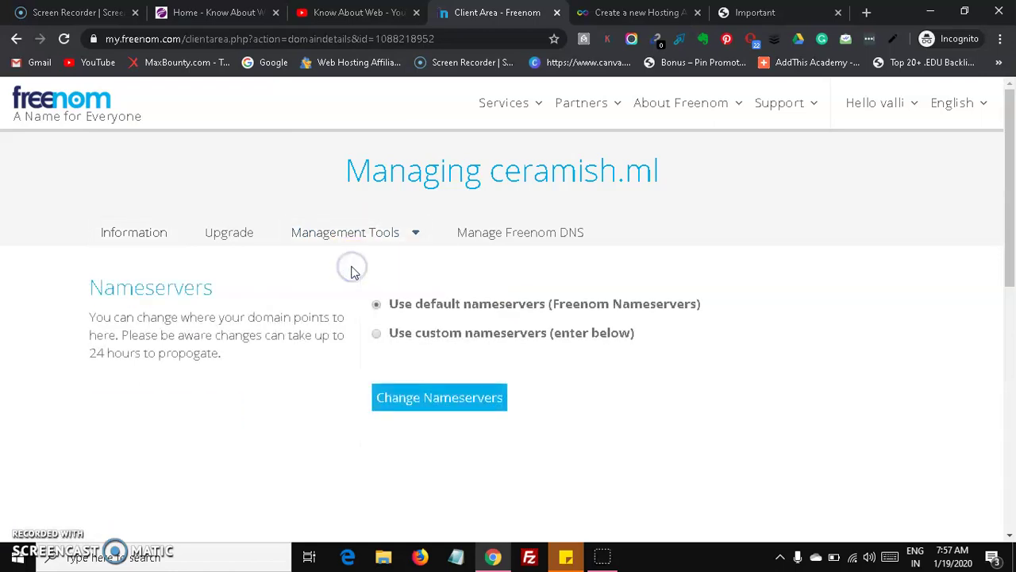
left_click(378, 335)
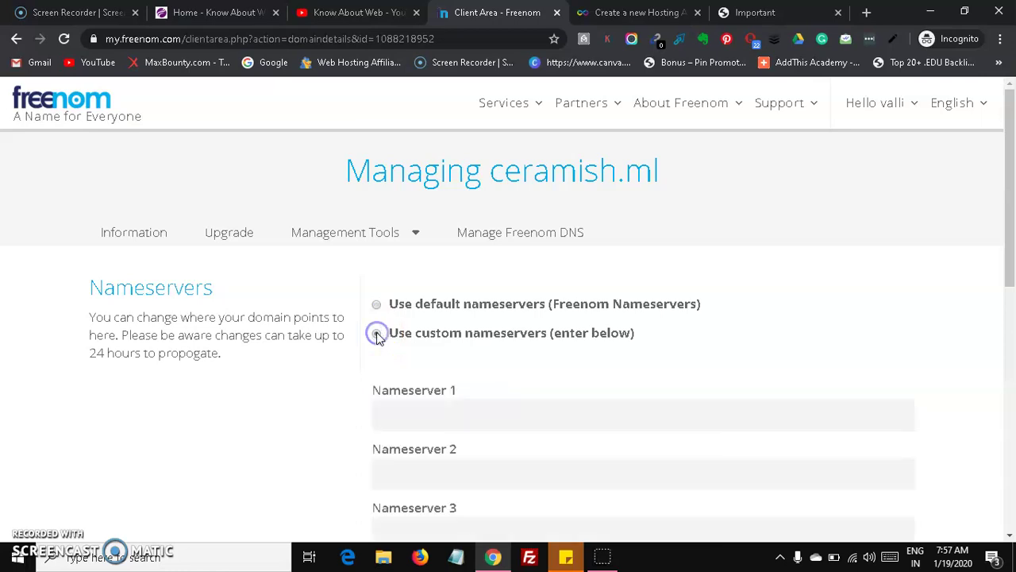
Paste ns1.epizy.com into all five nameserver fields for ceramish.ml.
left_click(450, 410)
key("ctrl+v")
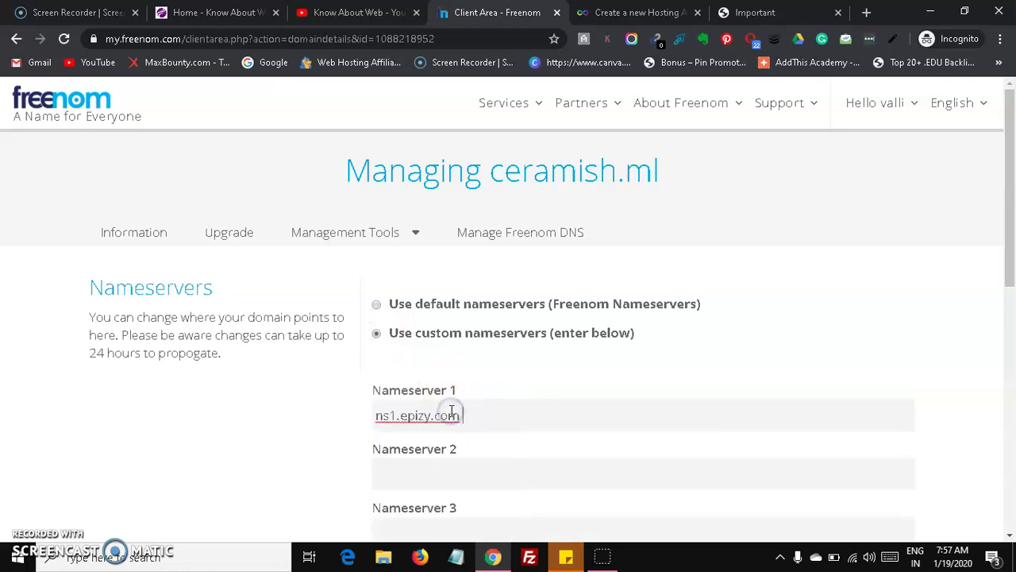
left_click(471, 472)
key("ctrl+v")
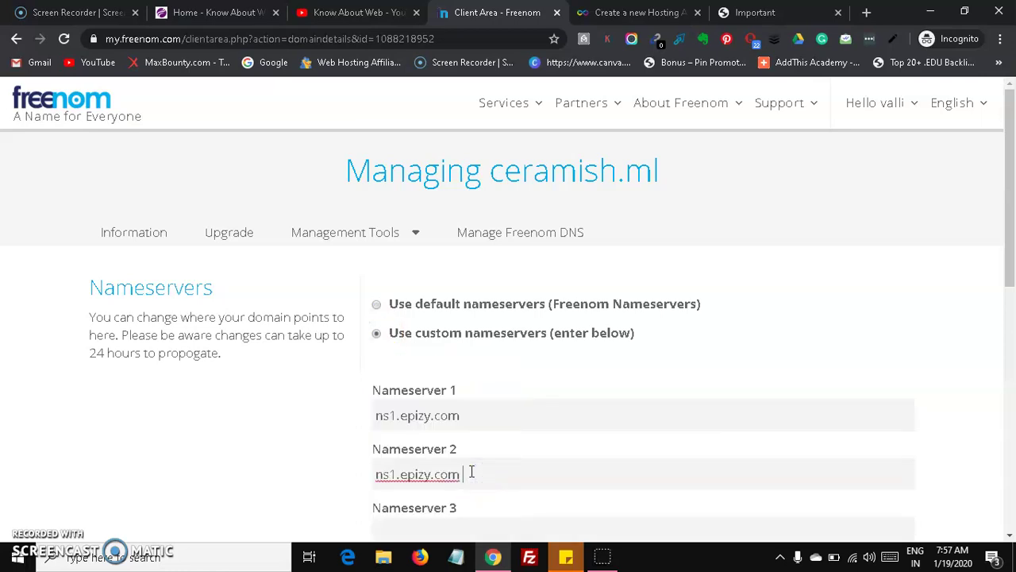
left_click_drag(1007, 220, 1010, 317)
left_click(489, 311)
key("ctrl+v")
left_click(458, 367)
key("ctrl+v")
left_click(436, 429)
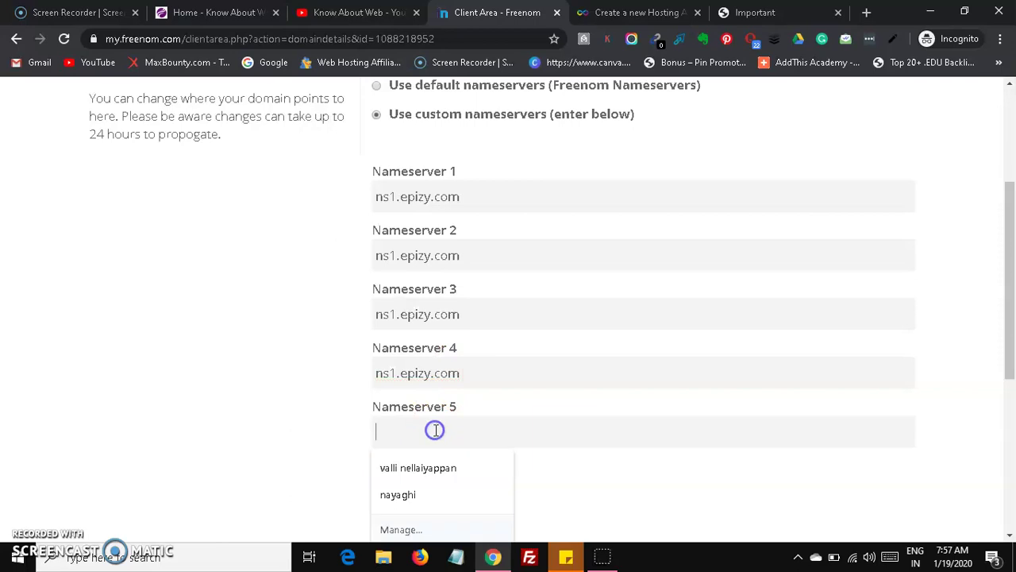
key("ctrl+v")
Edit nameservers 2 to 5 to ns2, ns3, ns4 and ns5.epizy.com respectively, and save the nameserver changes.
left_click(392, 250)
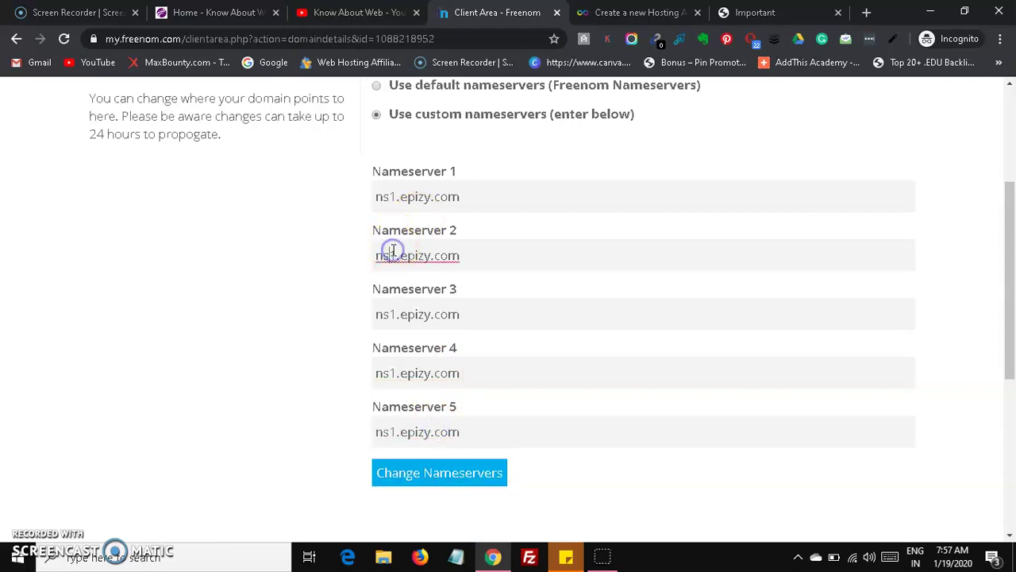
left_click(396, 314)
key("BackSpace")
type("3")
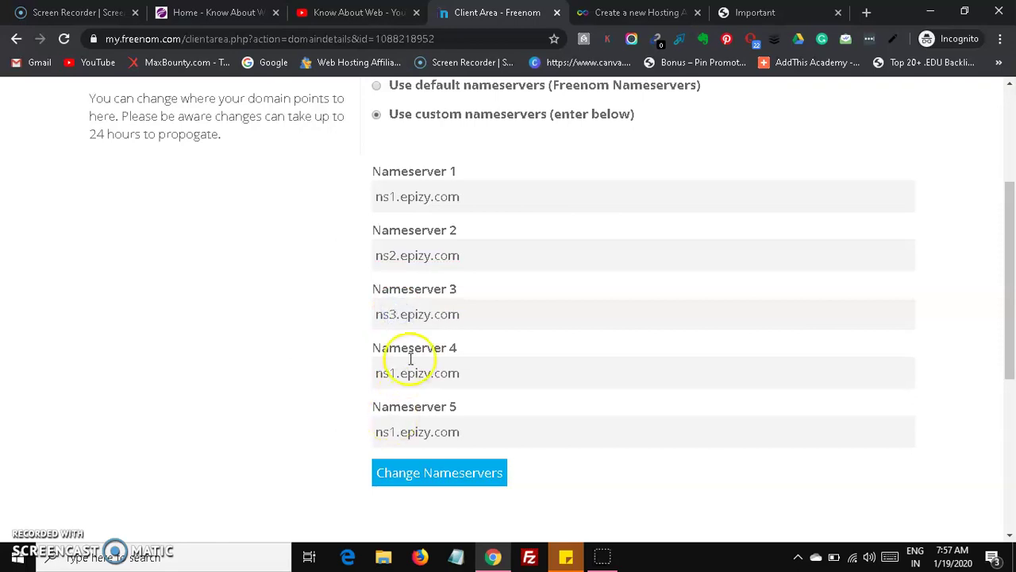
left_click(395, 372)
key("BackSpace")
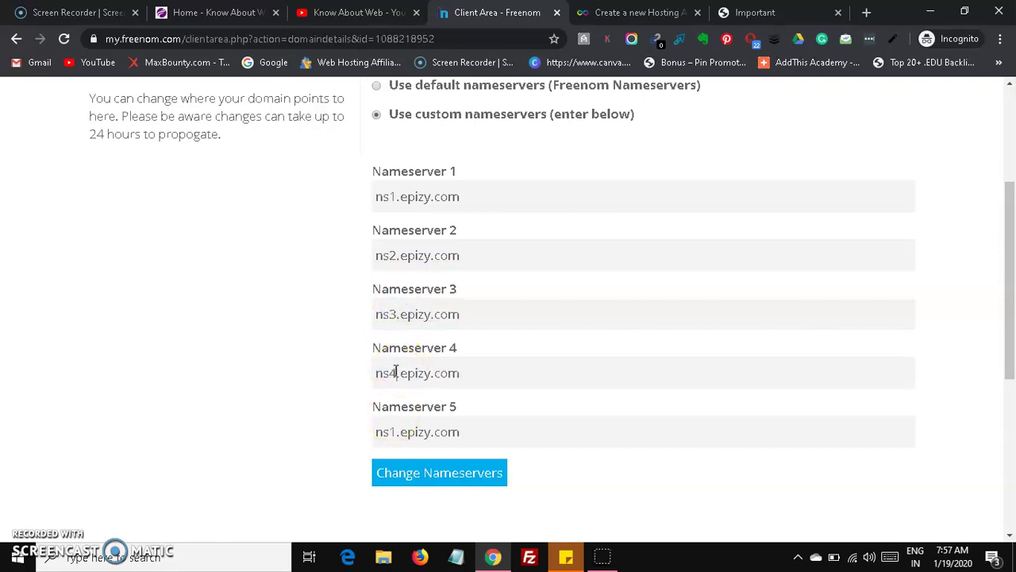
left_click(396, 431)
key("BackSpace")
type("5")
left_click(425, 488)
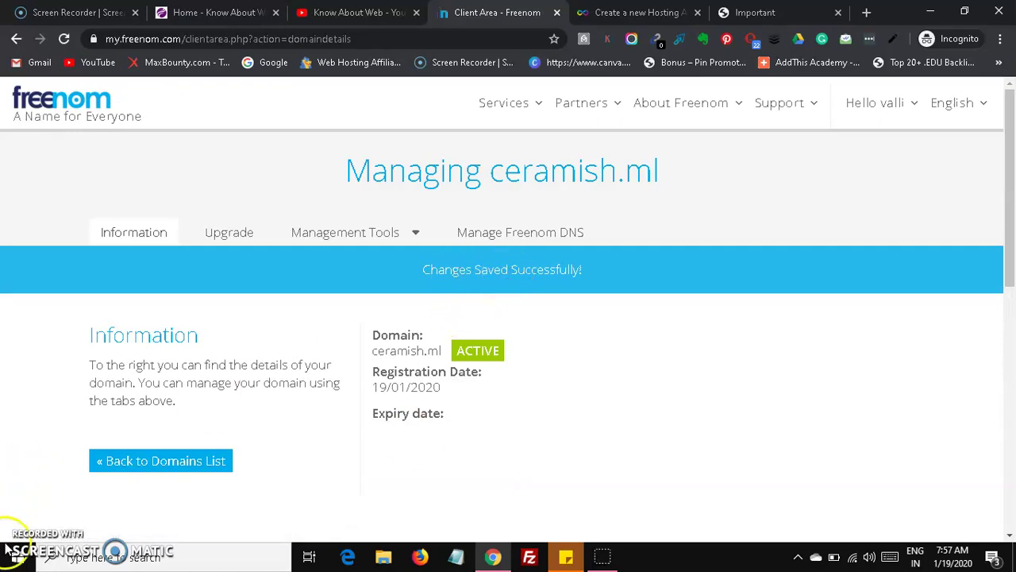
Switch back to InfinityFree and open the control panel of the ceramish.epizy.com hosting account.
key("ctrl+Tab")
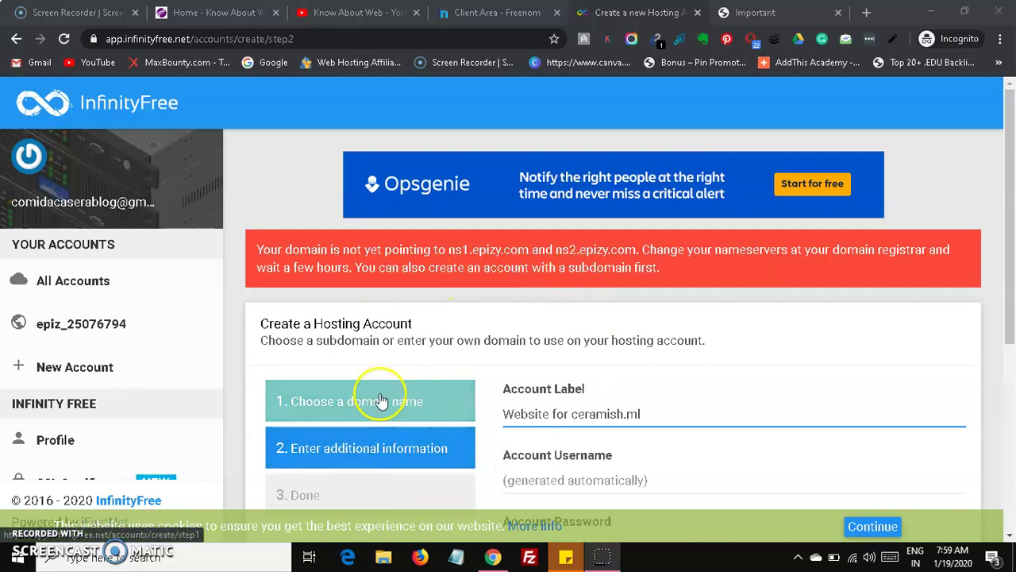
left_click(82, 327)
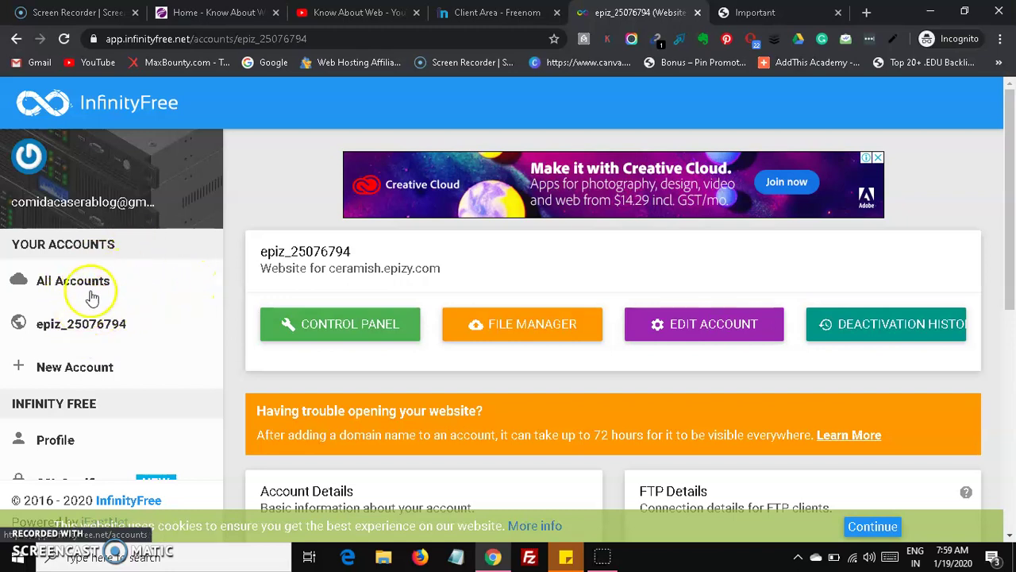
left_click_drag(1009, 231, 1011, 258)
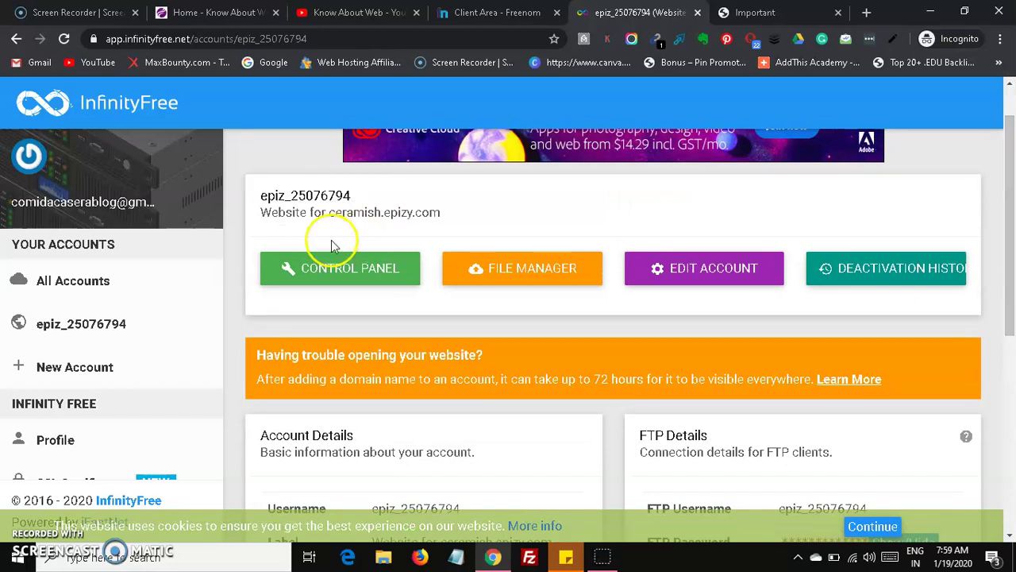
left_click(335, 269)
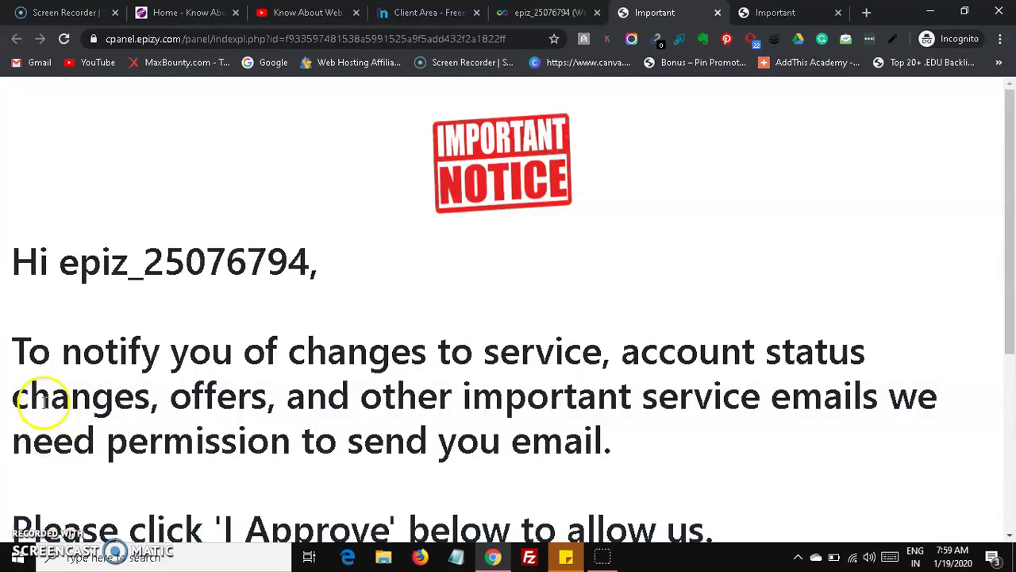
Approve receiving service e-mails in the Important Notice to continue to the control panel.
left_click(1013, 242)
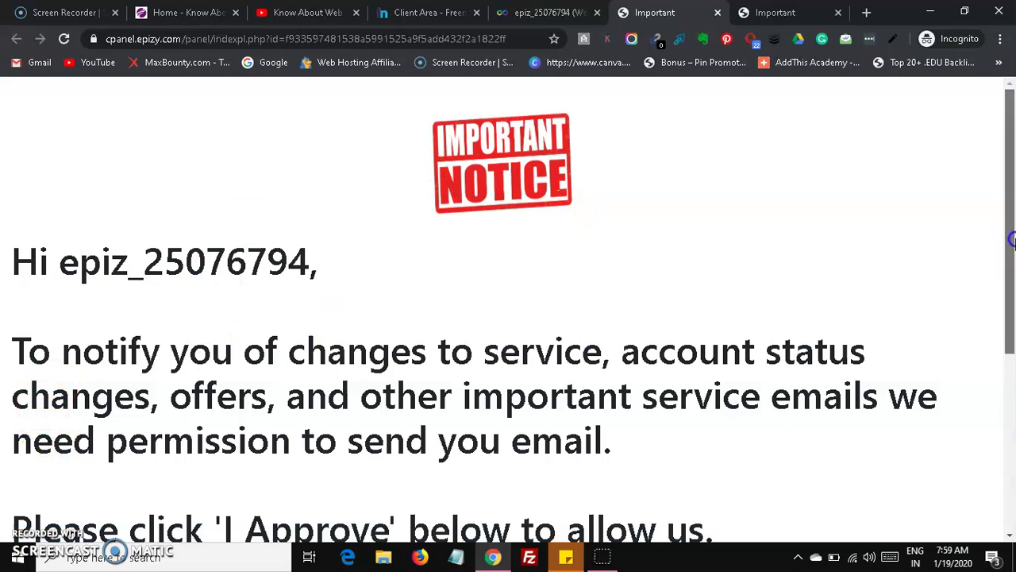
scroll(1013, 242, "down", 4)
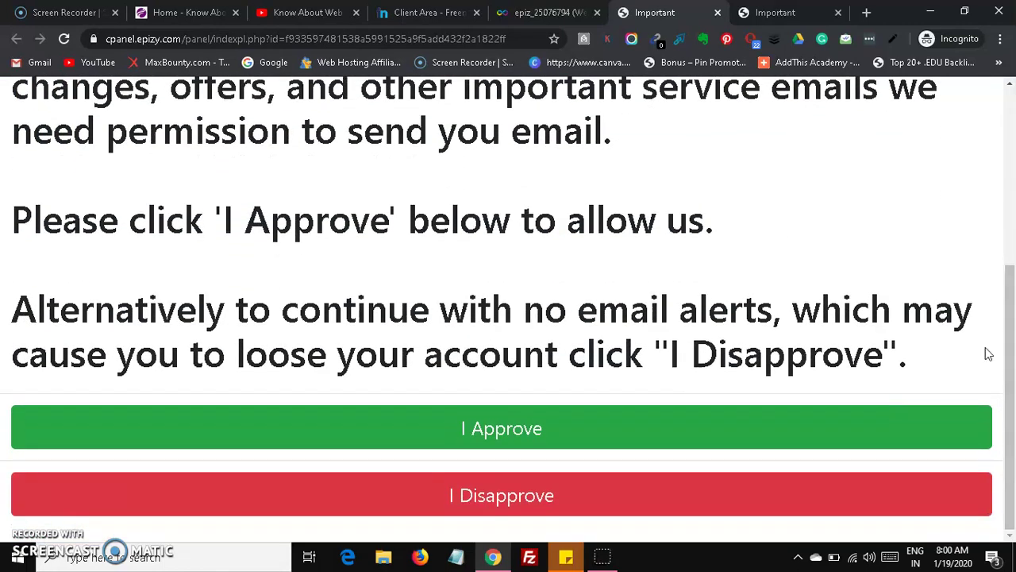
left_click(549, 437)
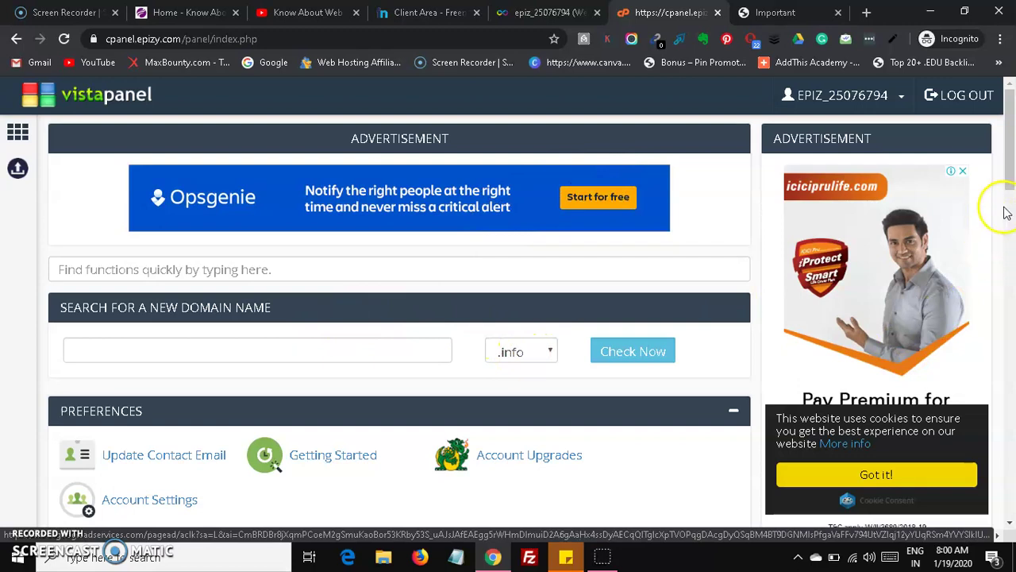
Launch the Softaculous Apps Installer from the control panel and open the WordPress installation form.
left_click_drag(1012, 187, 1011, 419)
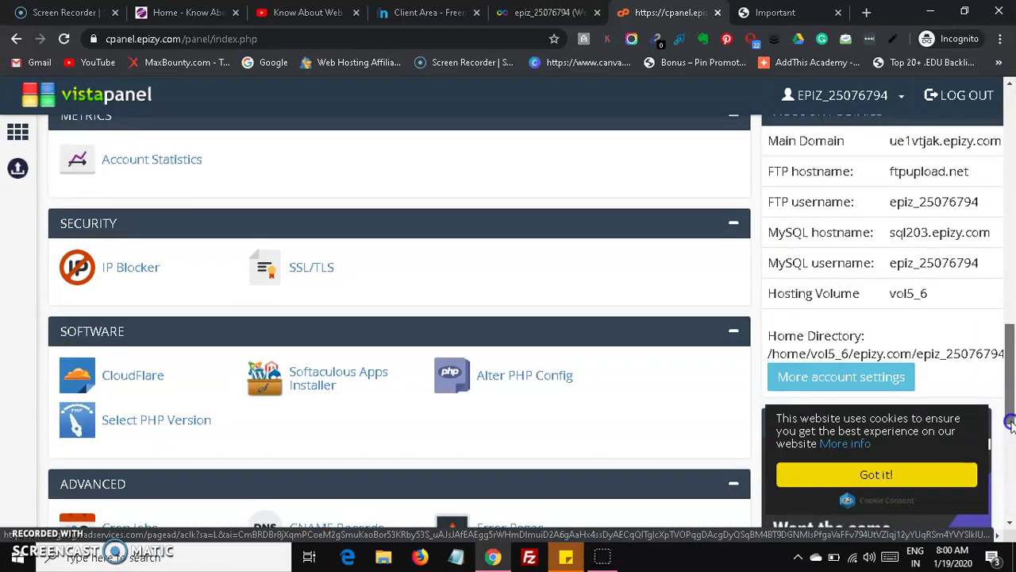
left_click(327, 385)
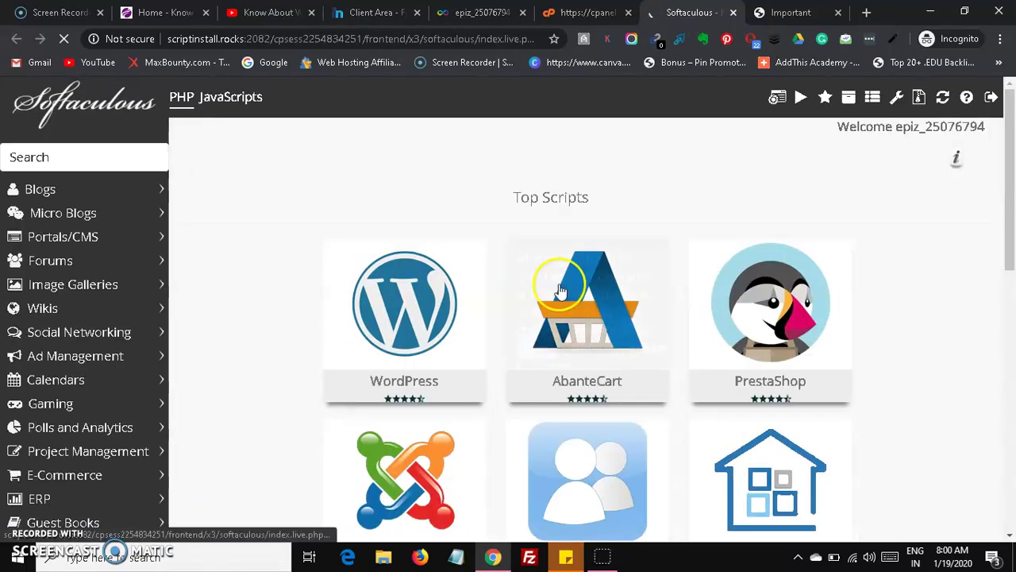
mouse_move(1010, 208)
left_mouse_down()
mouse_move(1012, 533)
mouse_move(989, 345)
mouse_move(1005, 322)
mouse_move(1013, 202)
left_mouse_up()
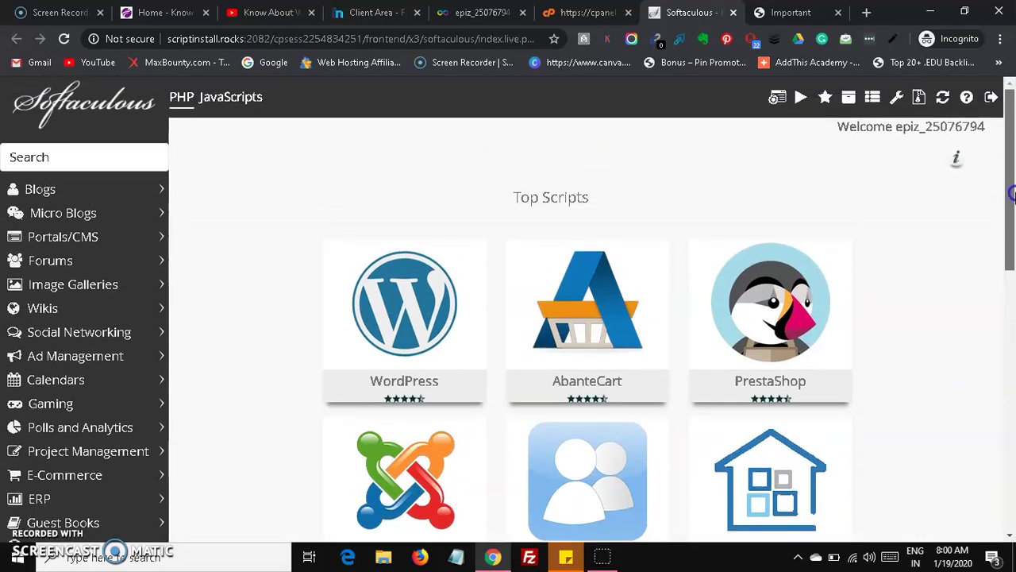
mouse_move(455, 338)
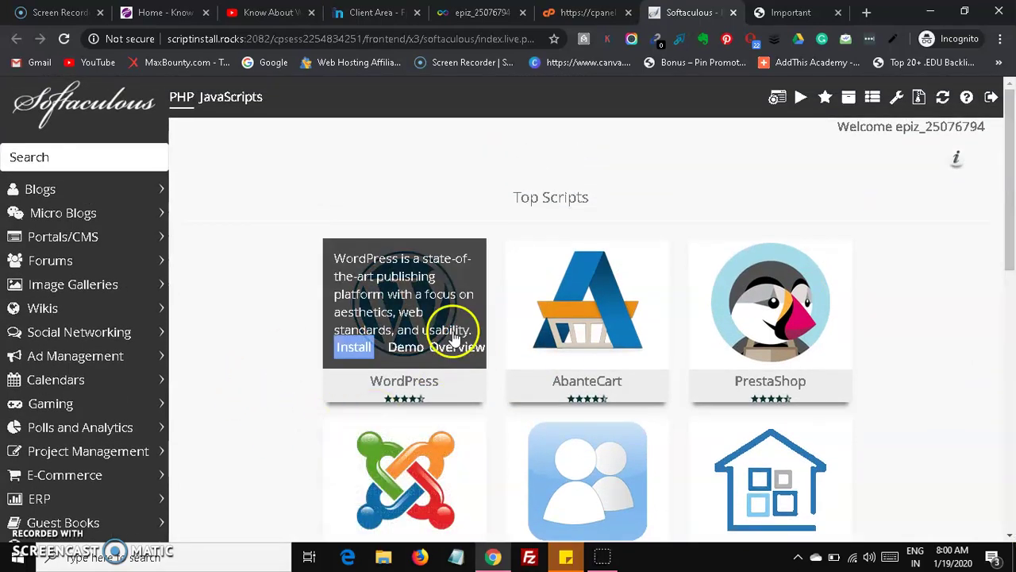
left_click(360, 350)
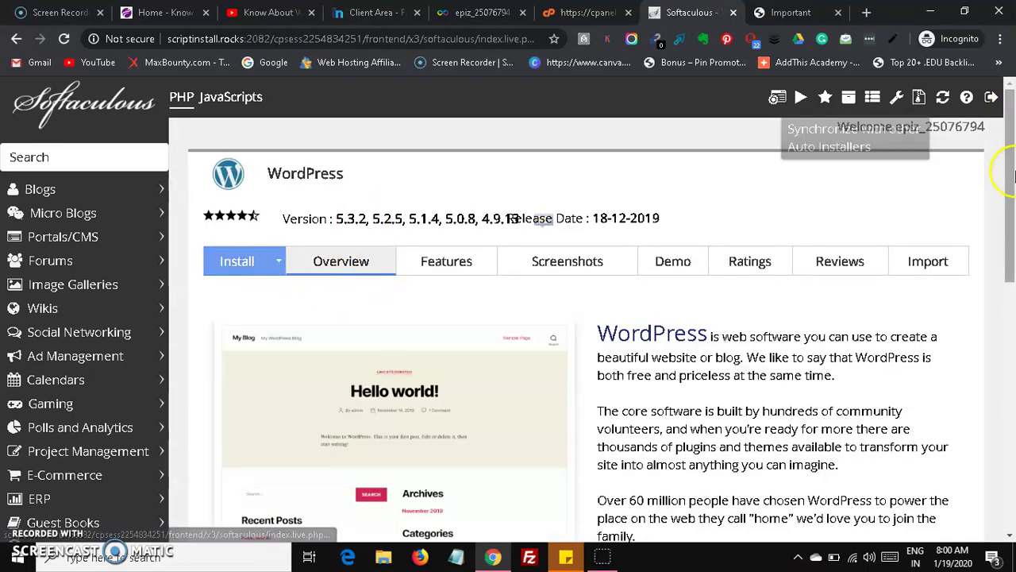
scroll(1009, 175, "down", 5)
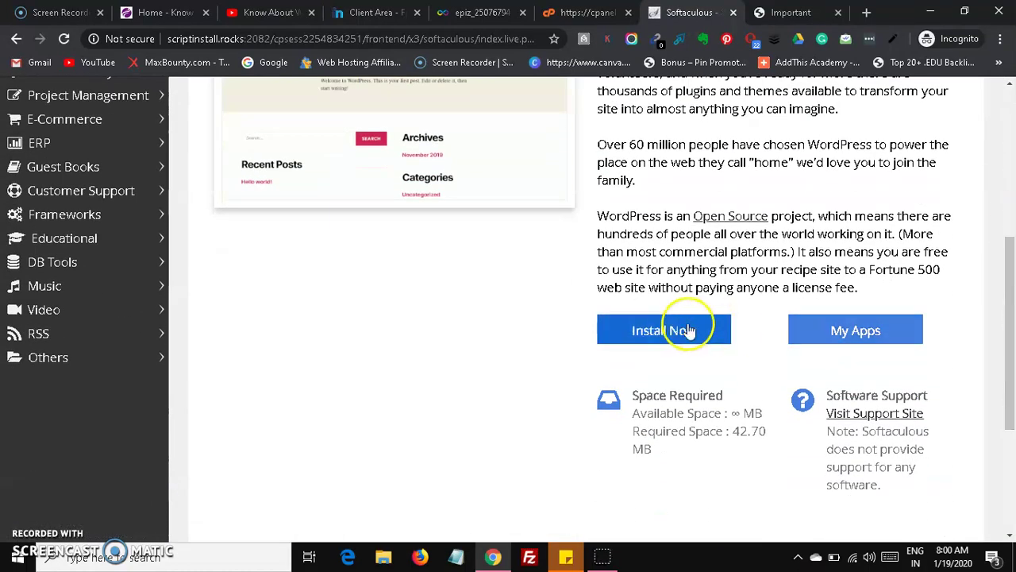
left_click(684, 330)
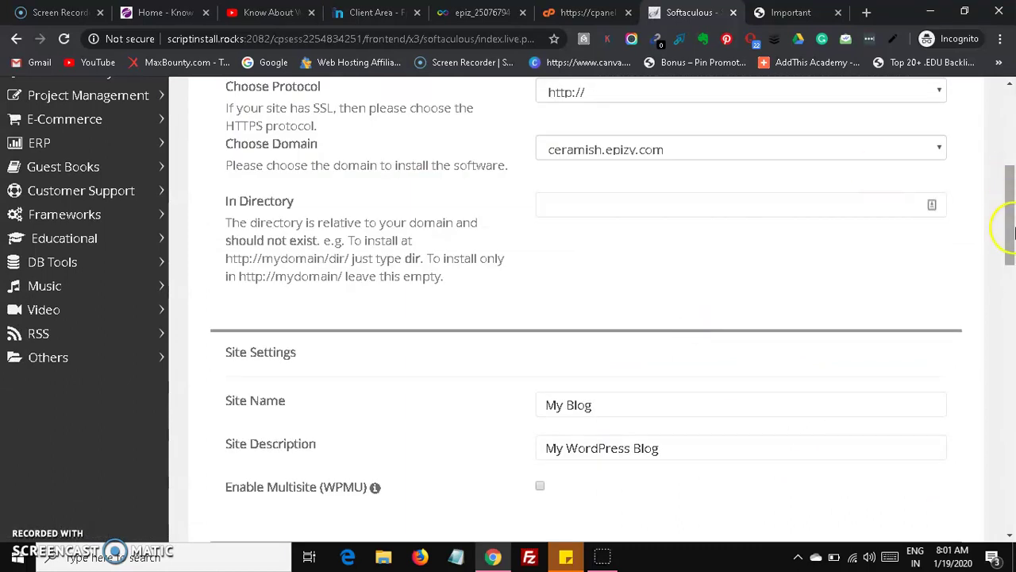
scroll(1013, 234, "up", 5)
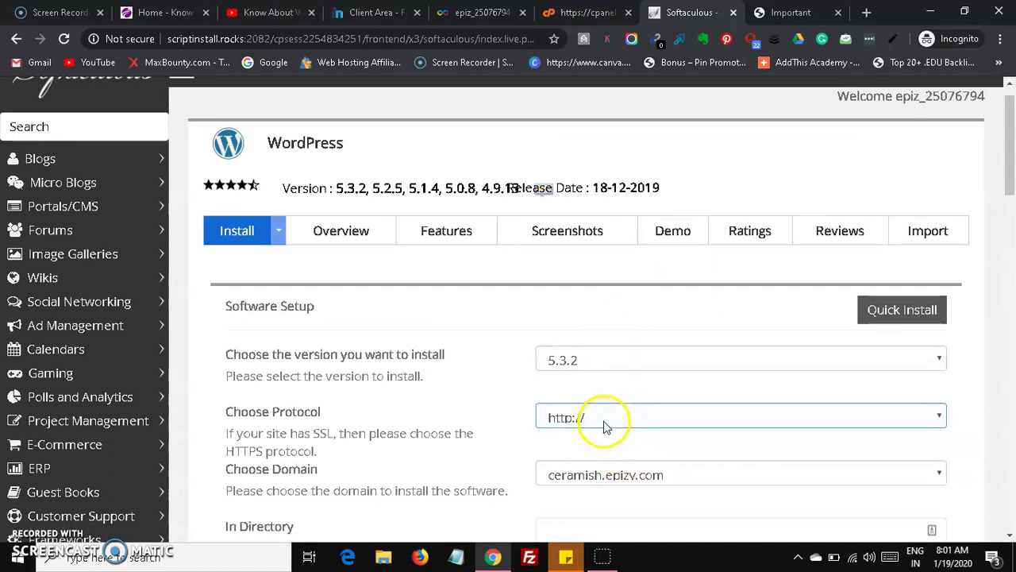
left_click(882, 416)
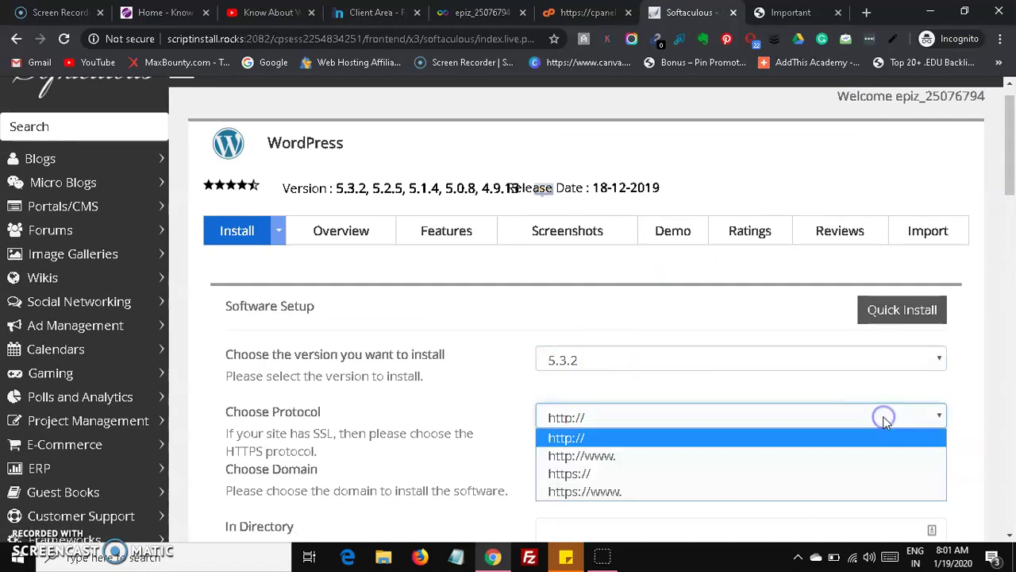
left_click(706, 491)
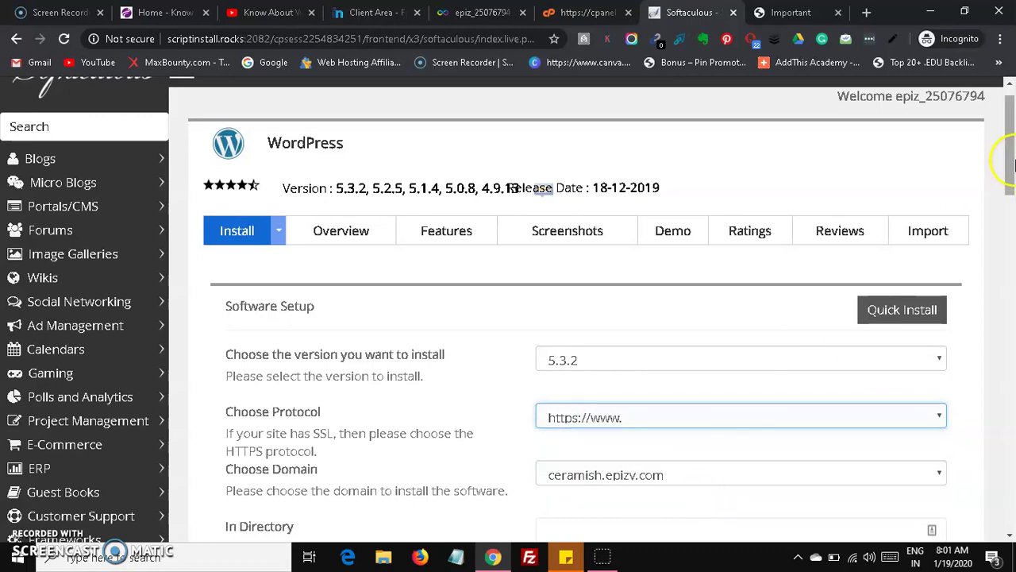
left_click_drag(1009, 135, 1010, 170)
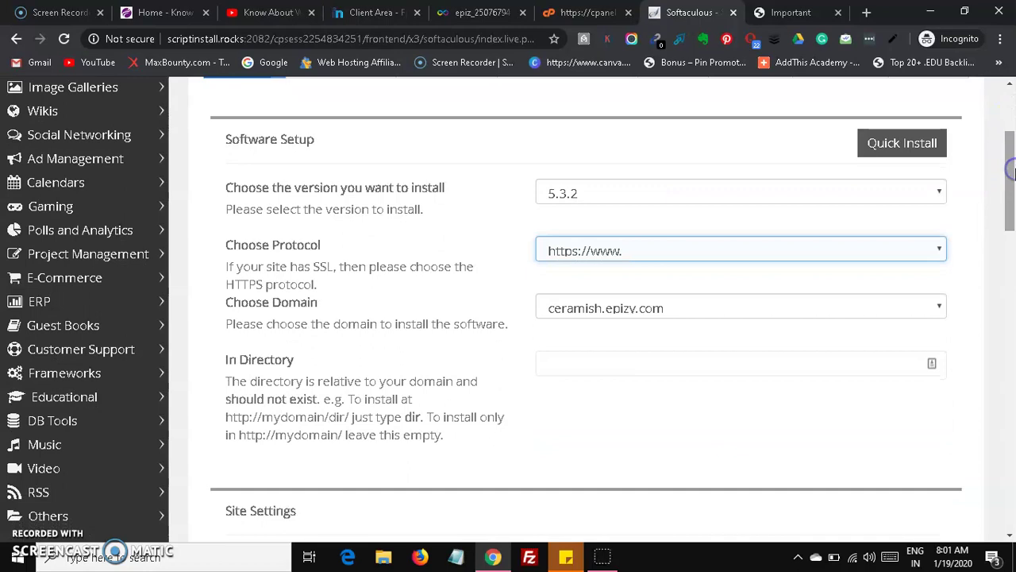
left_click(597, 309)
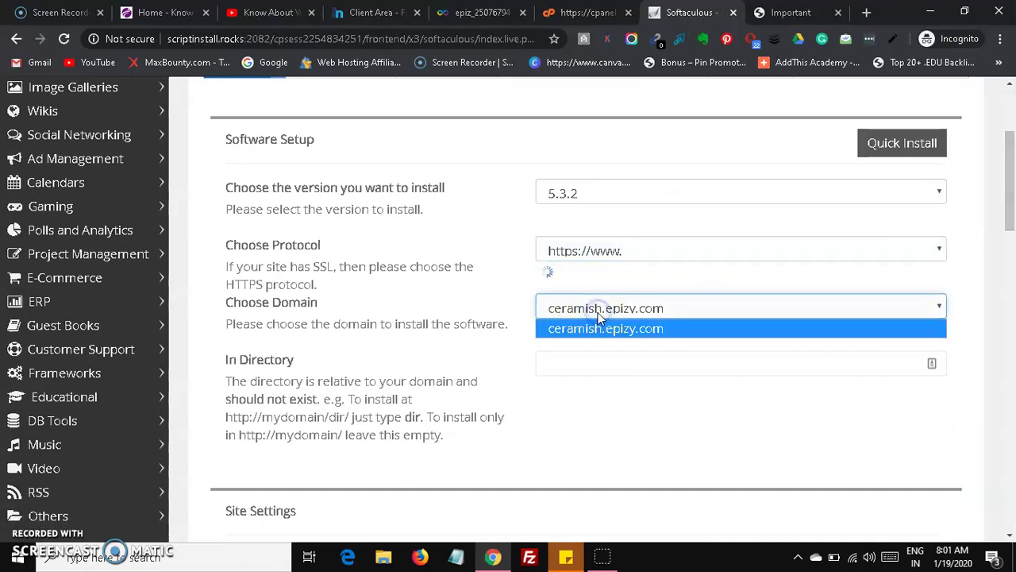
left_click(487, 317)
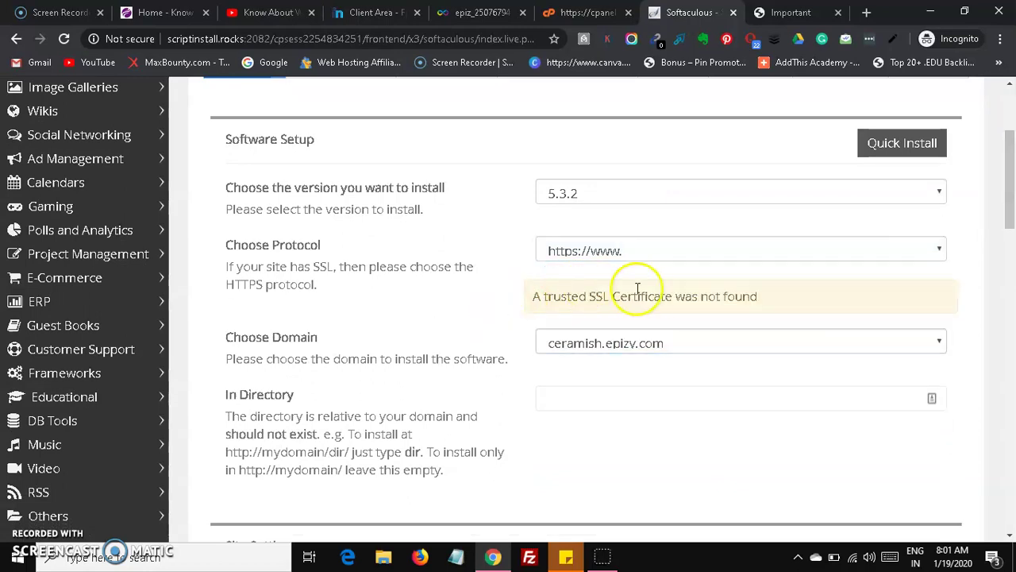
left_click(652, 250)
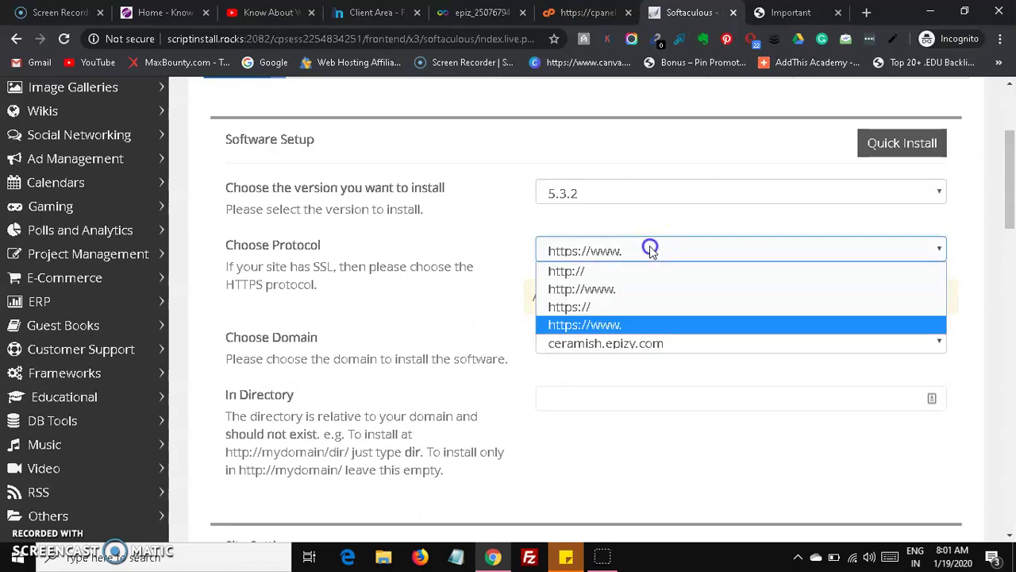
left_click(629, 284)
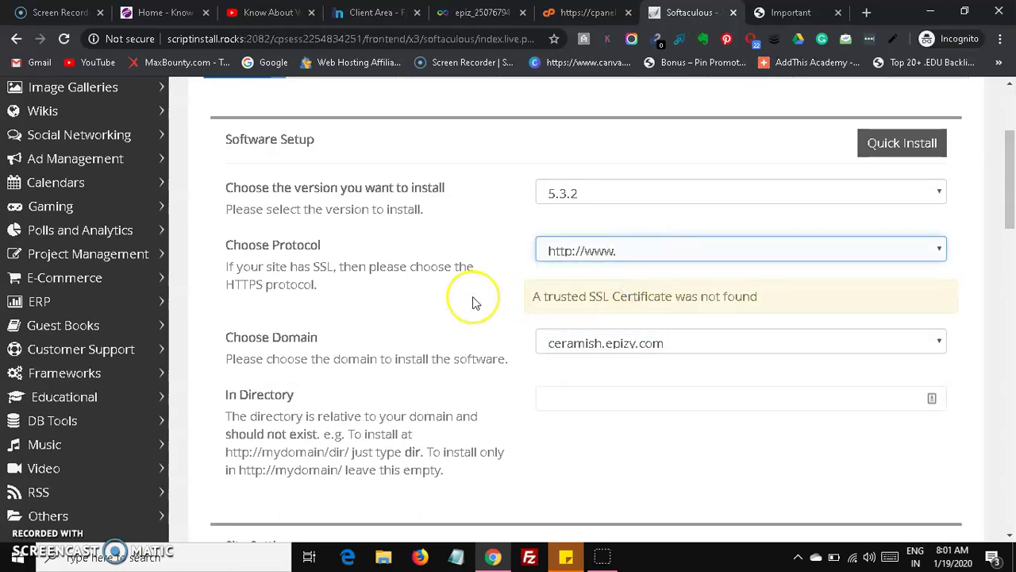
Leave the installation directory empty and review the default site settings and admin account details.
left_click(579, 308)
left_click(658, 360)
left_click(650, 362)
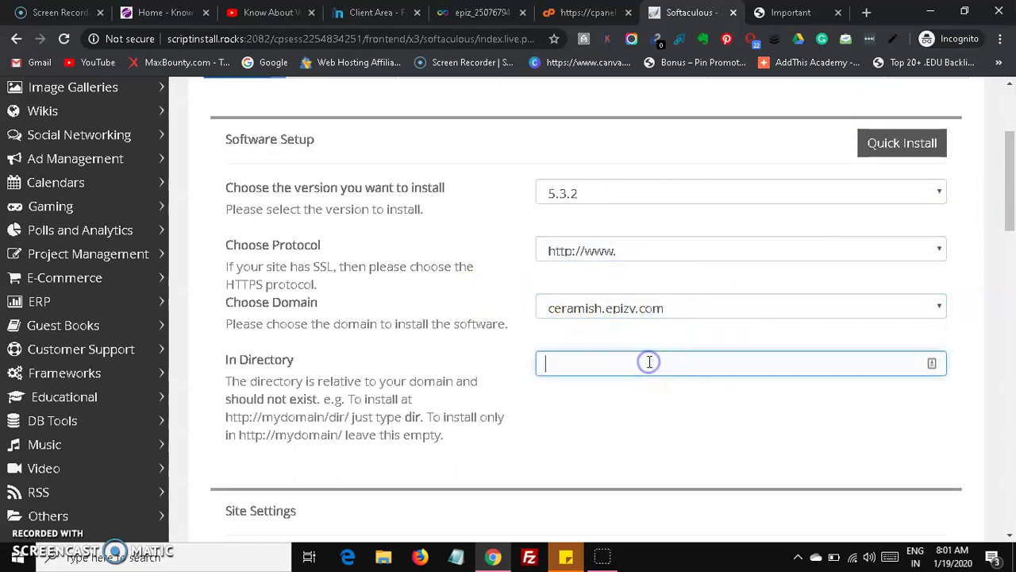
left_click_drag(1010, 206, 1012, 281)
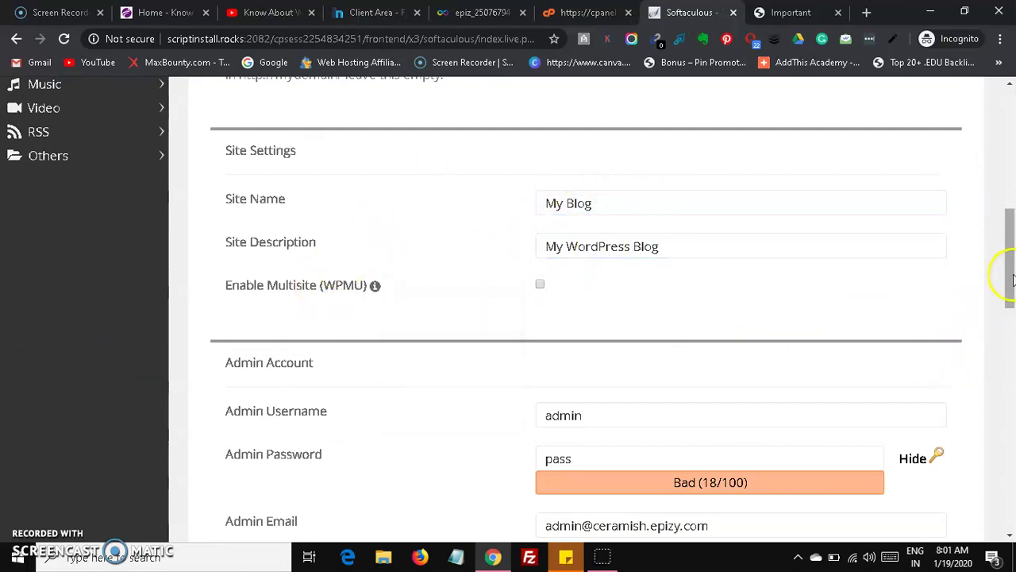
scroll(1010, 276, "down", 2)
left_click(601, 246)
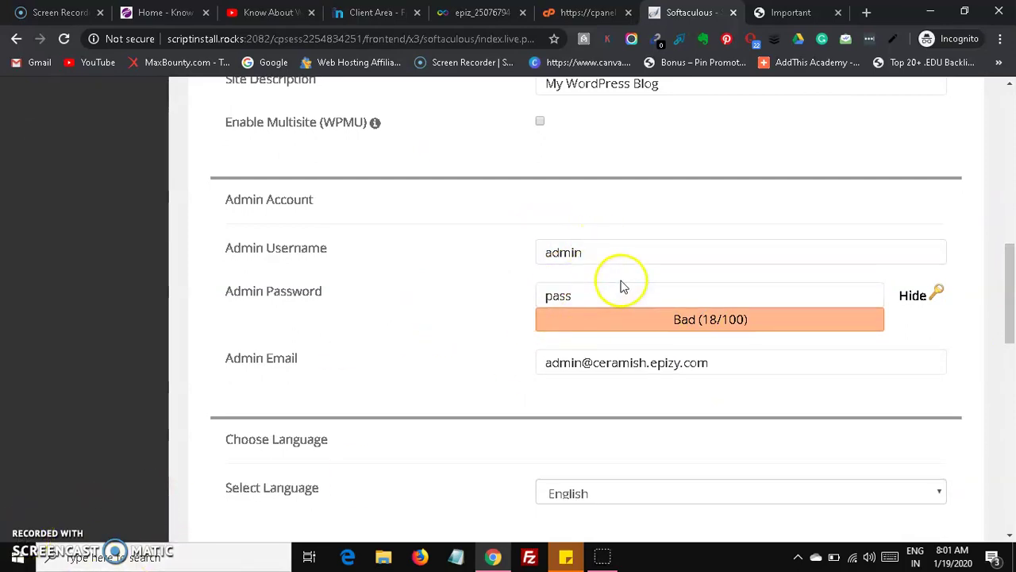
Enable the Classic Editor and Limit Login Attempts (Loginizer) plugins and select the Travely theme for the WordPress installation.
scroll(152, 399, "down", 4)
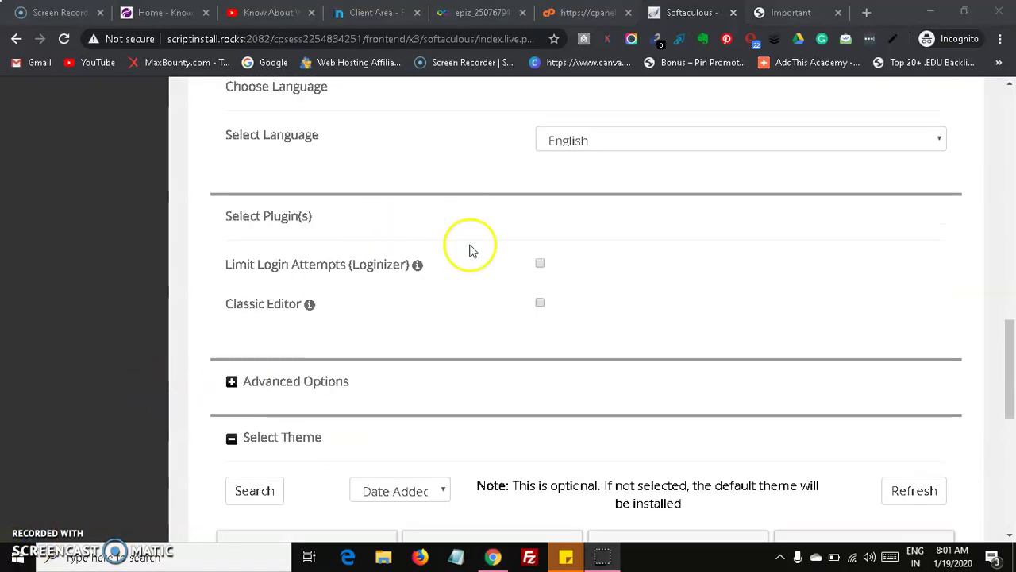
left_click(541, 305)
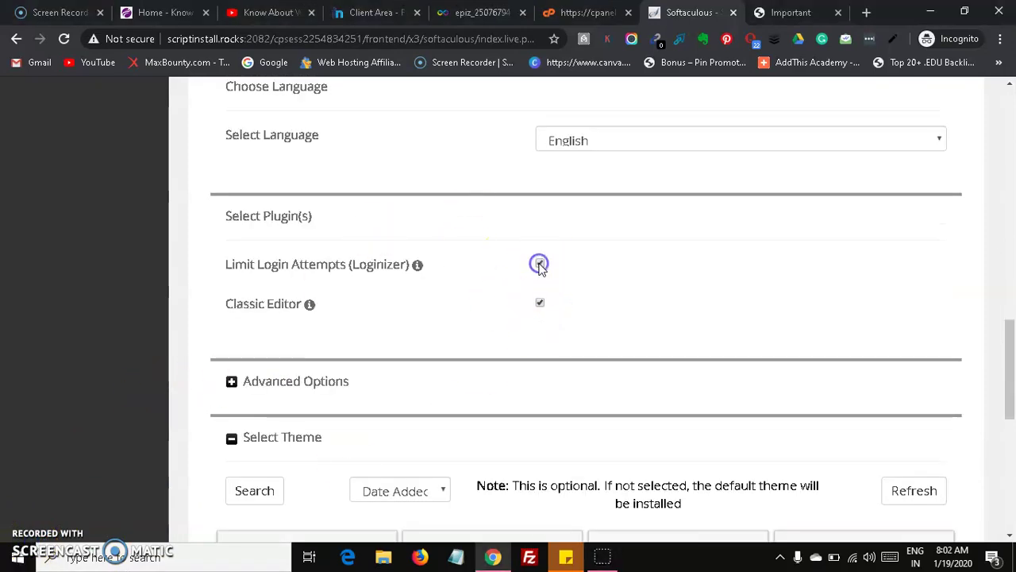
left_click_drag(1005, 342, 1012, 423)
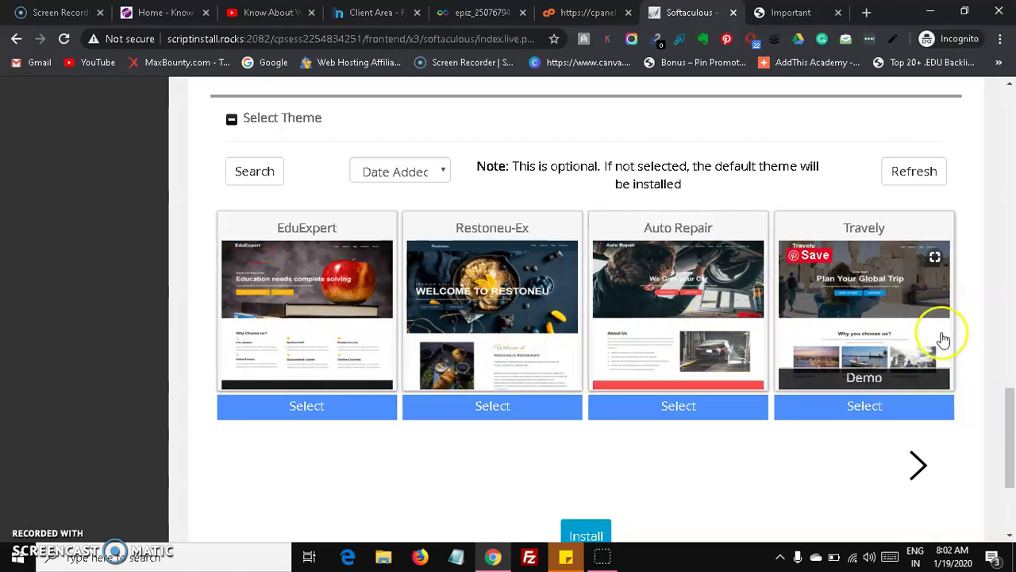
left_click(885, 408)
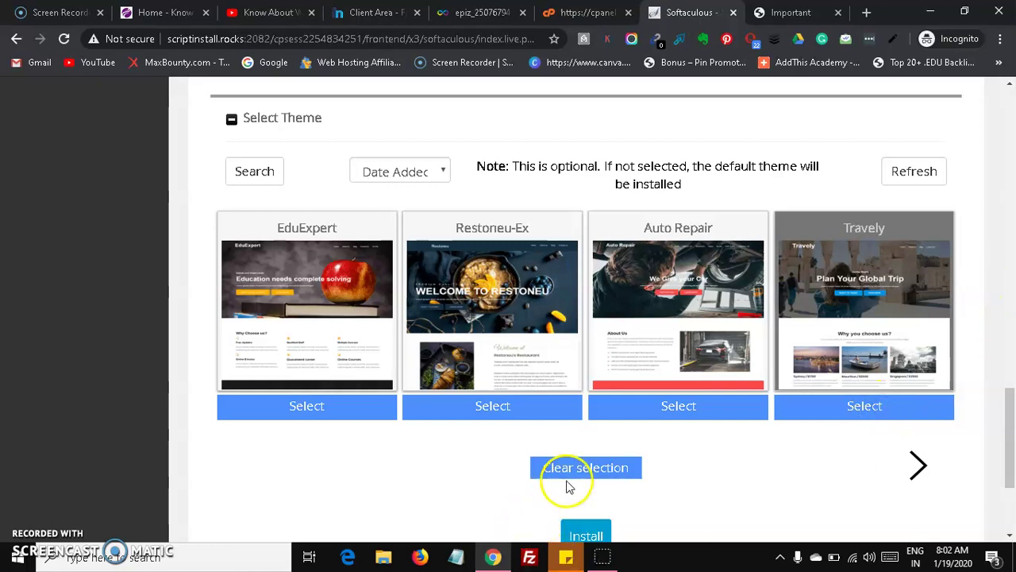
left_click(586, 533)
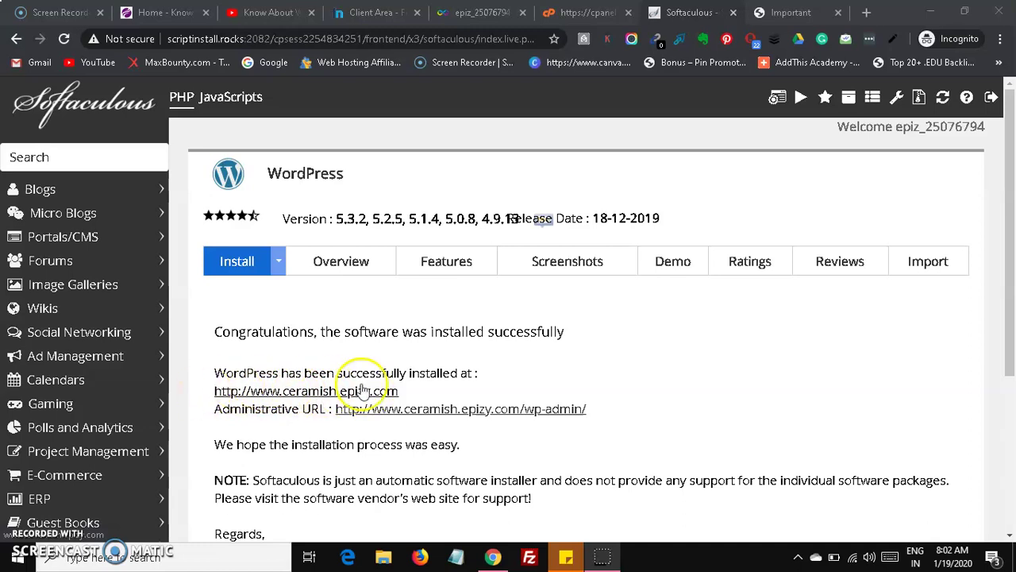
left_click(386, 391)
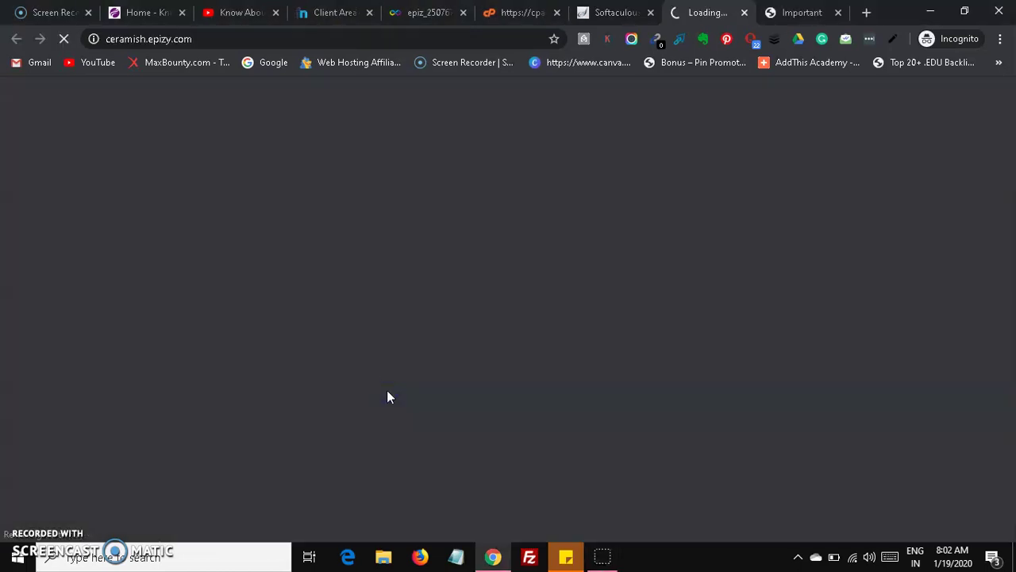